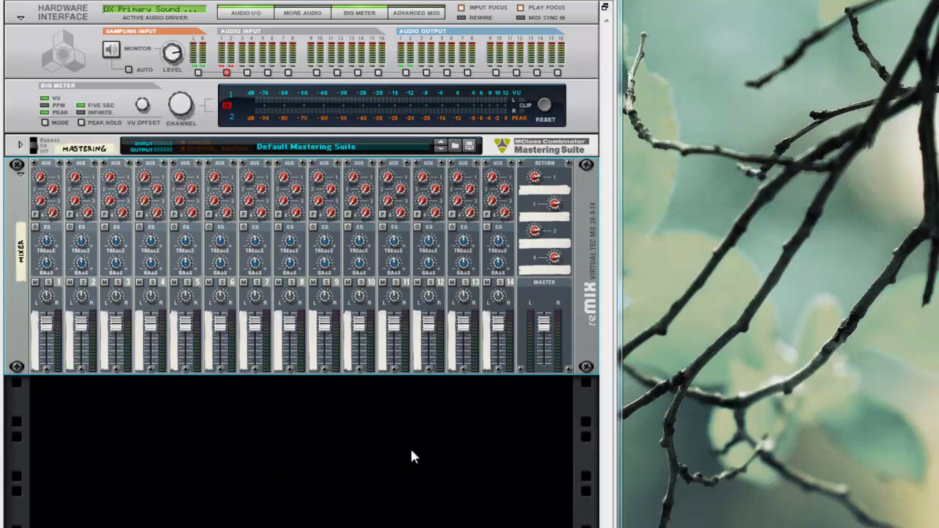
Step: Add a Kong Drum Designer to the empty rack space below the mixer
right_click(225, 448)
right_click(225, 455)
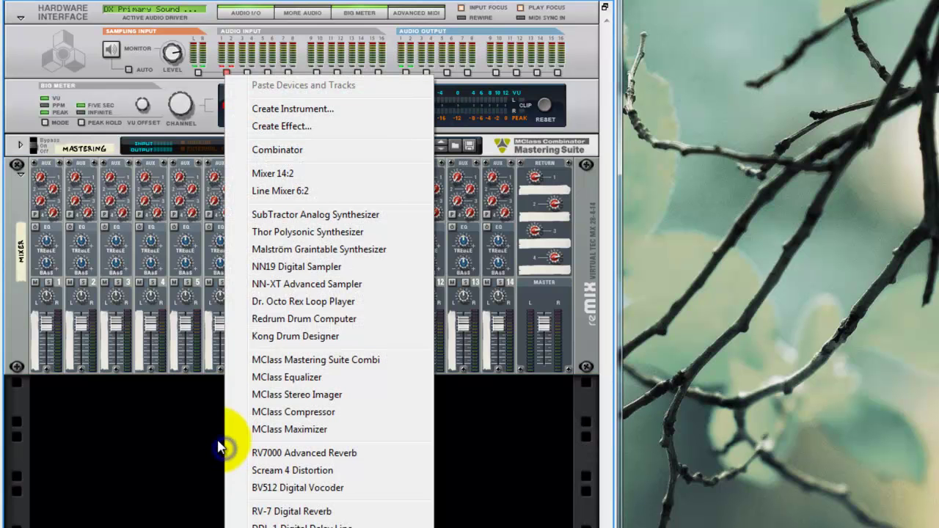
click(285, 334)
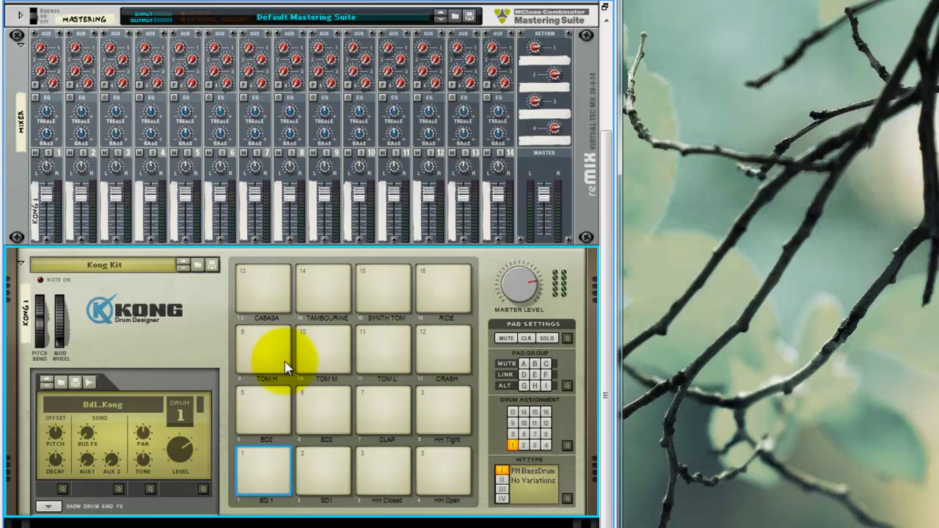
Step: Play the BD 1, SD1 and TOM M pads of the default Kong kit
click(269, 465)
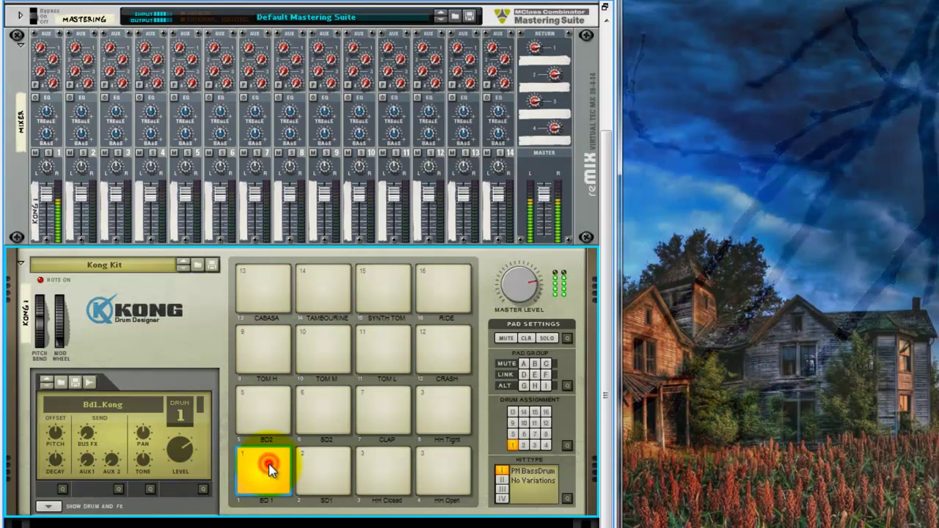
click(309, 462)
click(330, 375)
Step: Initialize the Kong patch to empty all pads and show its drum and FX section
right_click(191, 361)
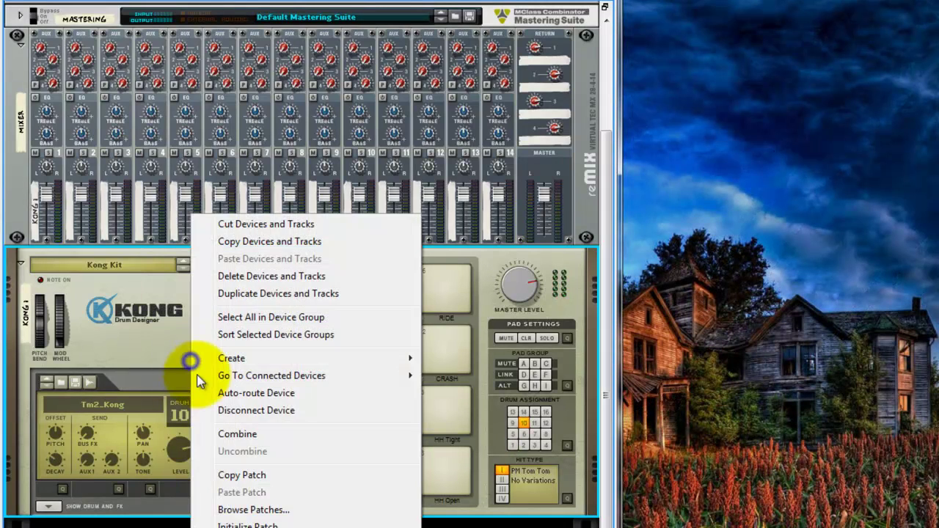
click(235, 523)
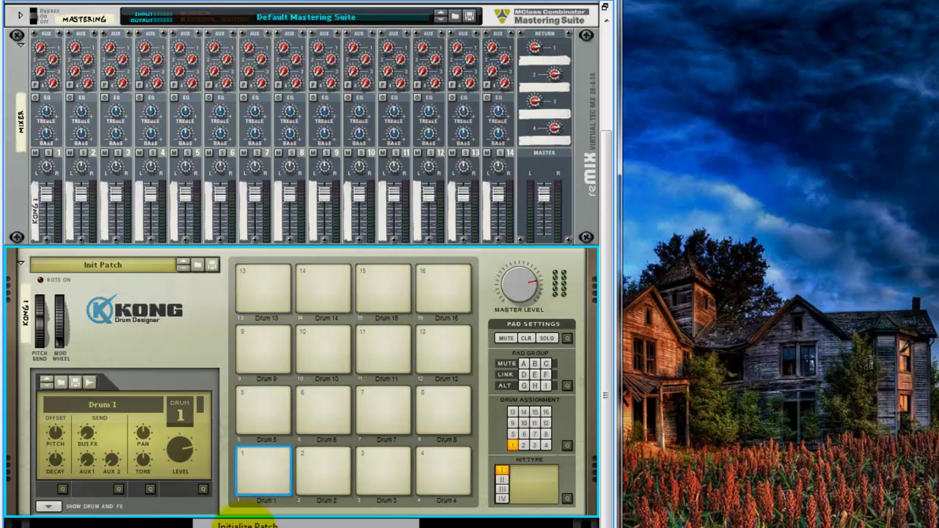
click(57, 507)
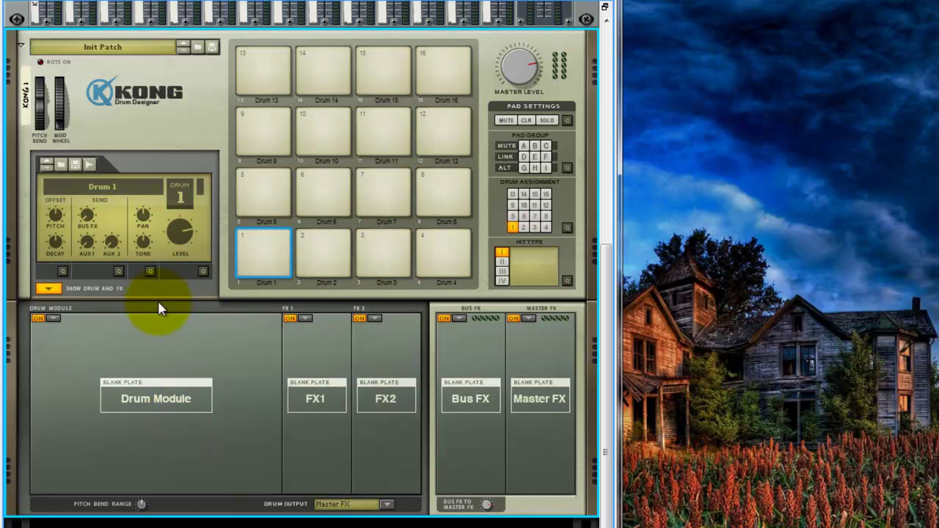
Step: Browse patches for drum 1 and open the 1. Bass Drums folder in Kong Sounds & Samples
right_click(99, 331)
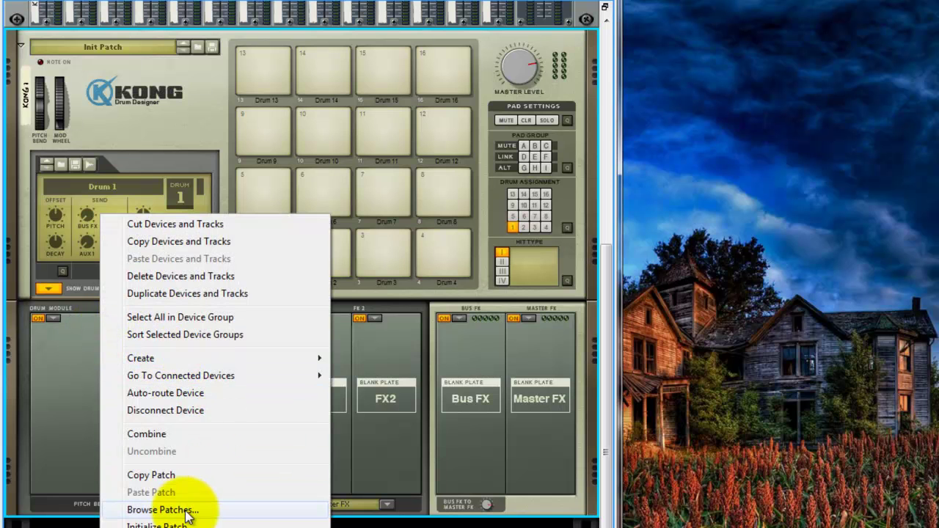
click(162, 509)
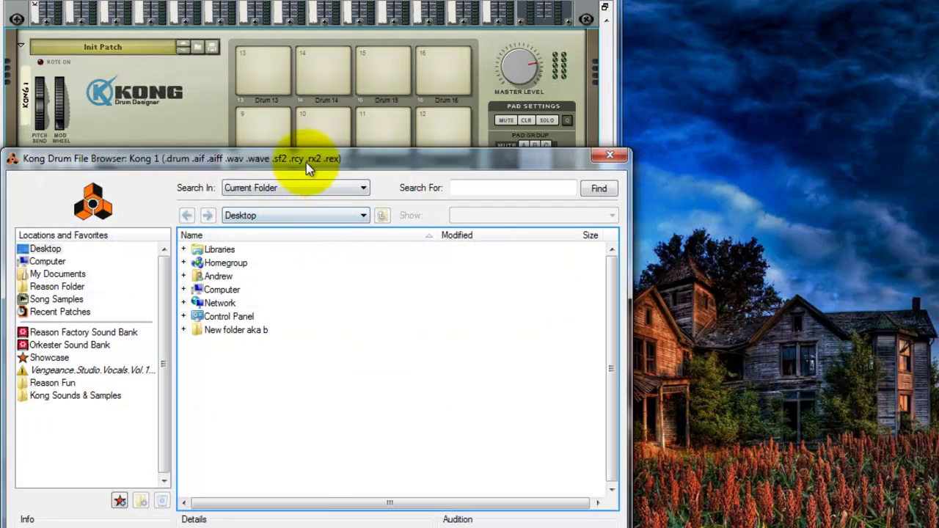
drag(306, 163, 509, 36)
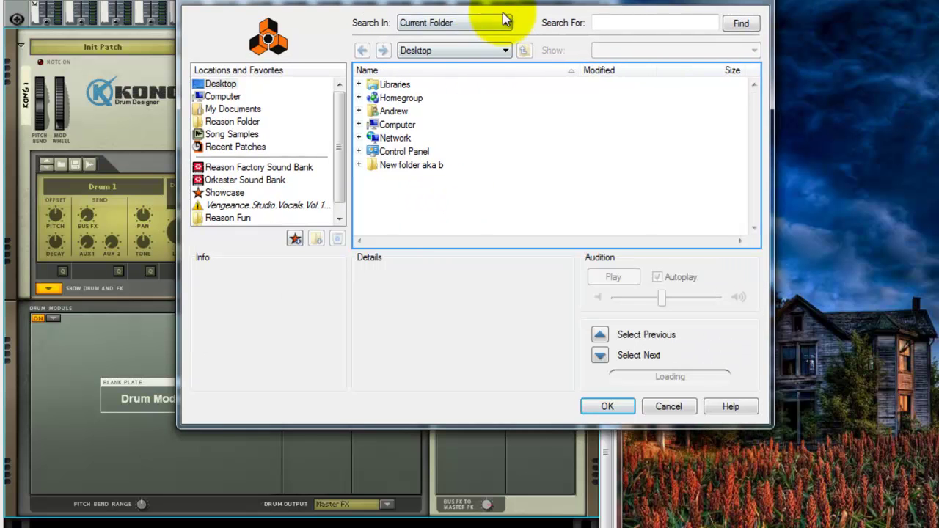
drag(498, 10, 352, 91)
scroll(187, 238, down, 1)
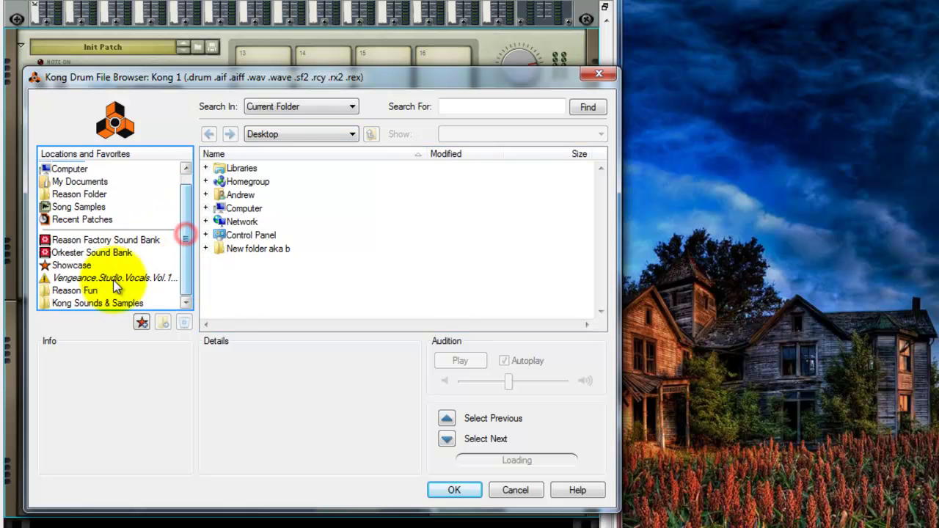
click(103, 302)
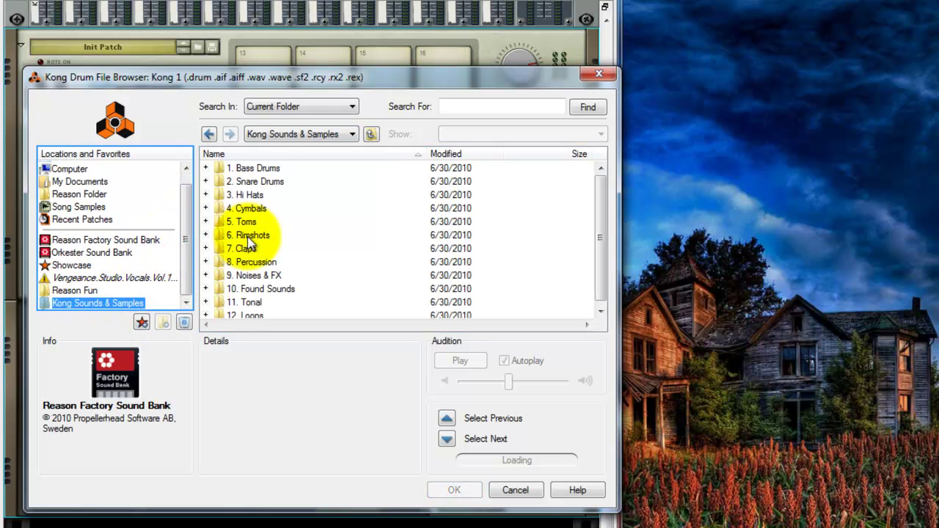
click(261, 168)
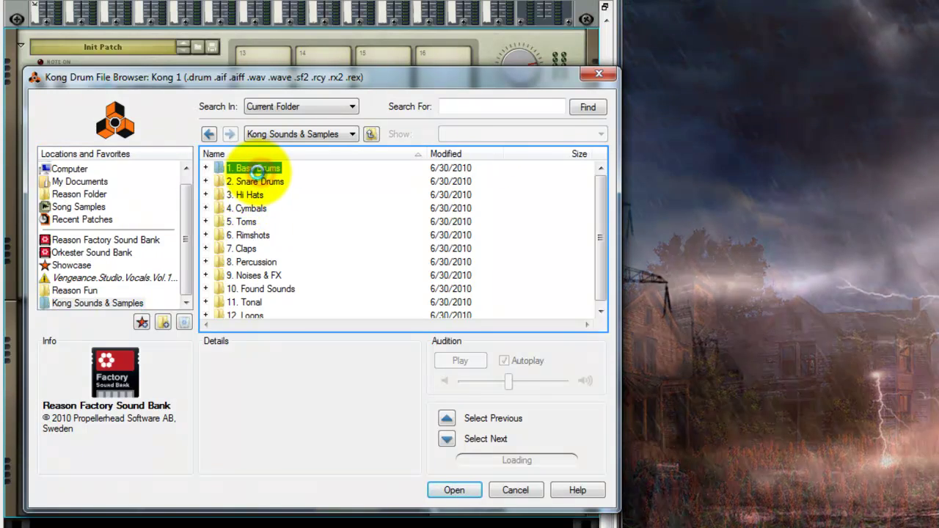
double_click(260, 170)
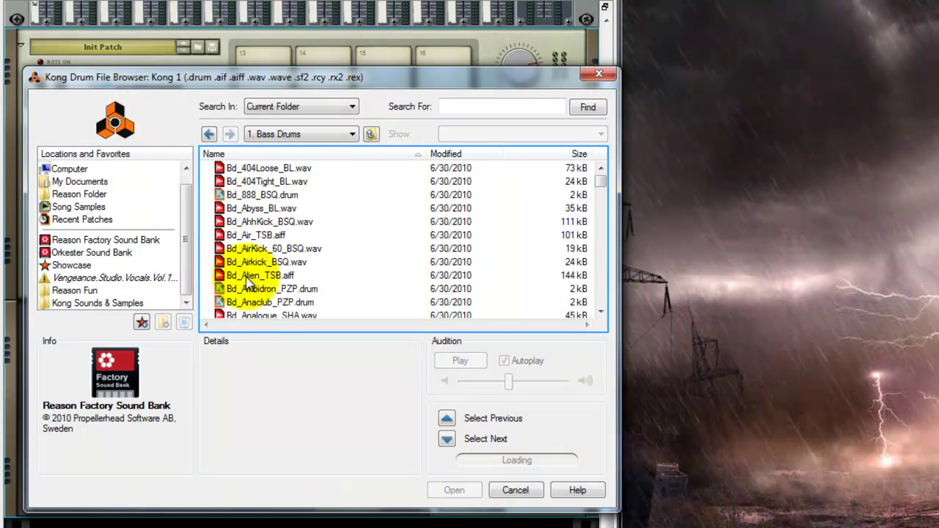
Step: Audition bass drum samples such as Bd_Abyss_BL.wav, Bd_404Loose_BL.wav and Bd_AirKick_60_BSQ.wav to compare their sound
click(237, 249)
click(234, 208)
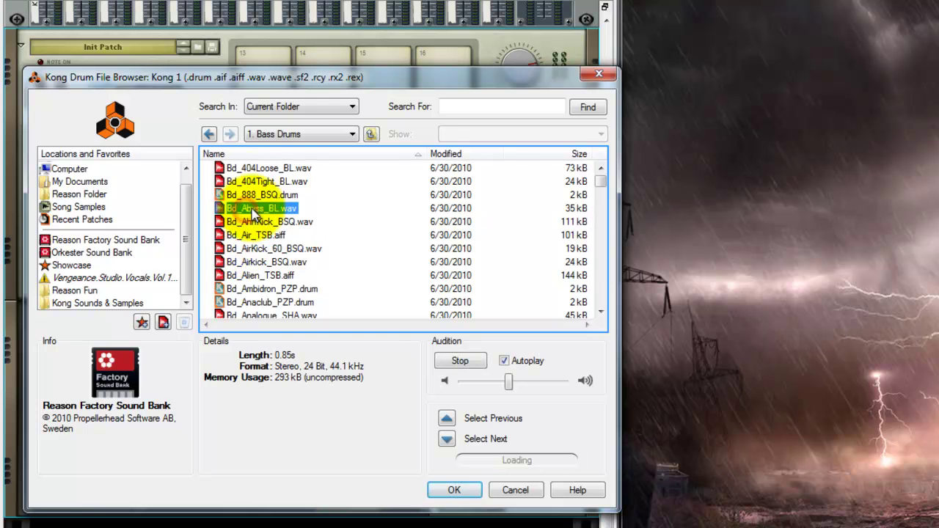
scroll(273, 251, down, 3)
click(256, 270)
scroll(259, 284, up, 1)
scroll(260, 291, up, 2)
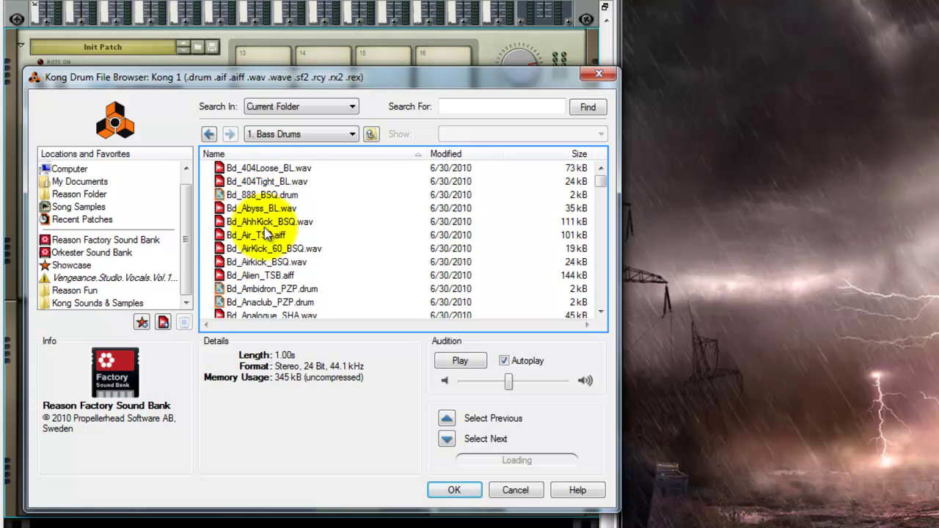
click(273, 167)
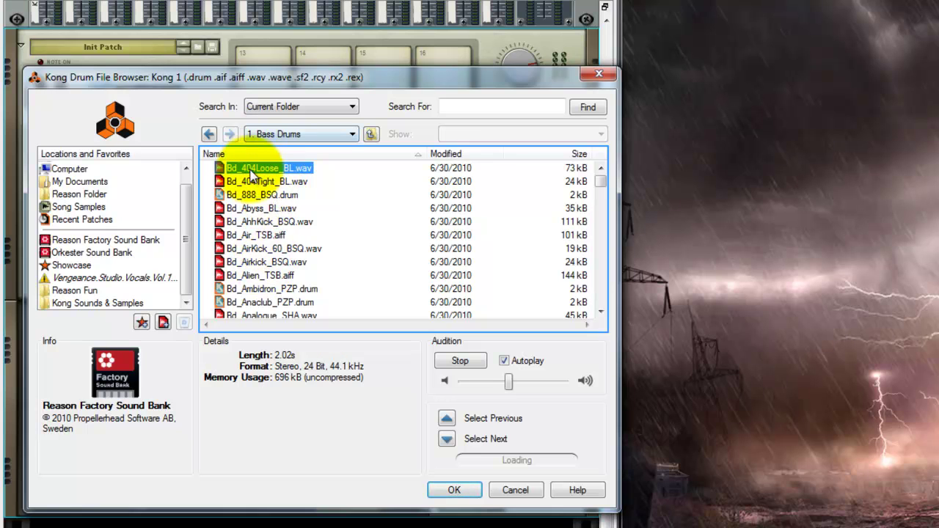
click(253, 178)
click(257, 170)
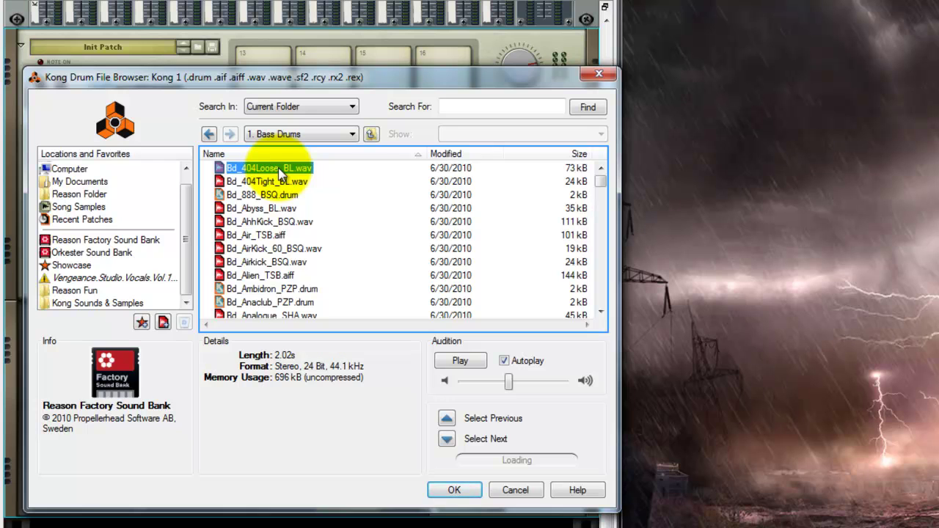
click(273, 248)
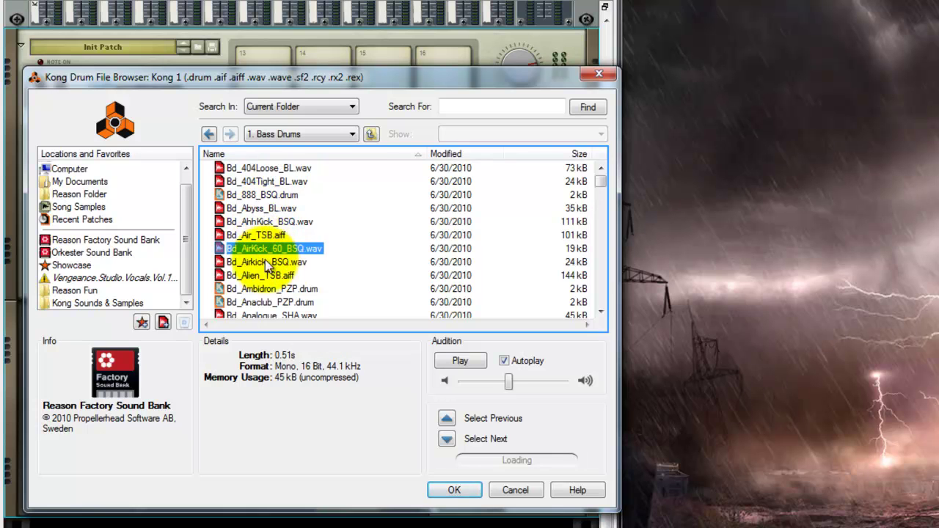
scroll(273, 283, down, 3)
click(273, 284)
scroll(273, 284, down, 4)
scroll(273, 291, up, 7)
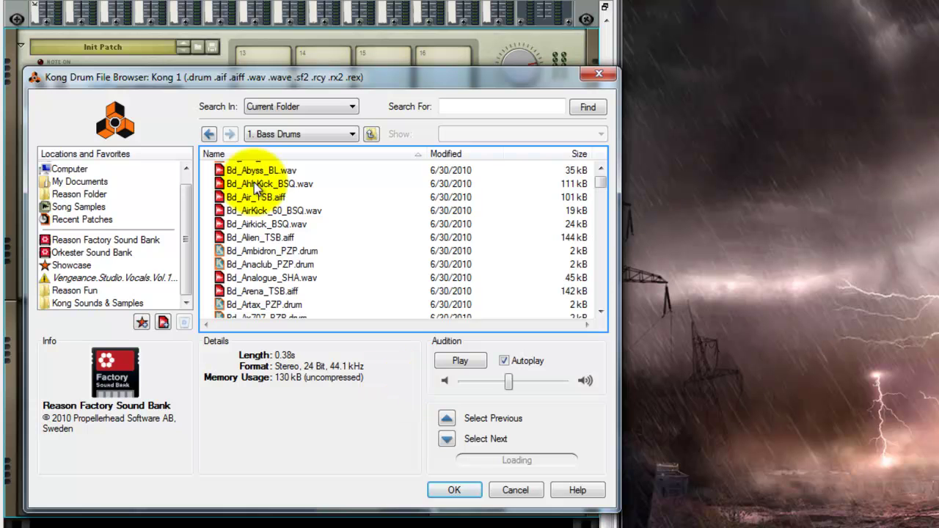
scroll(253, 183, up, 1)
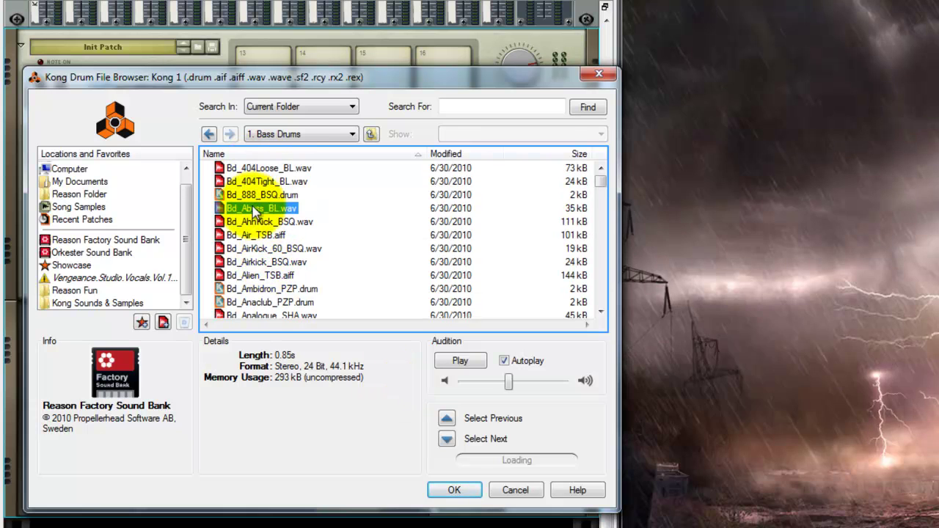
Step: Load Bd_404Loose_BL.wav into drum 1 and play its pad
click(258, 181)
click(261, 168)
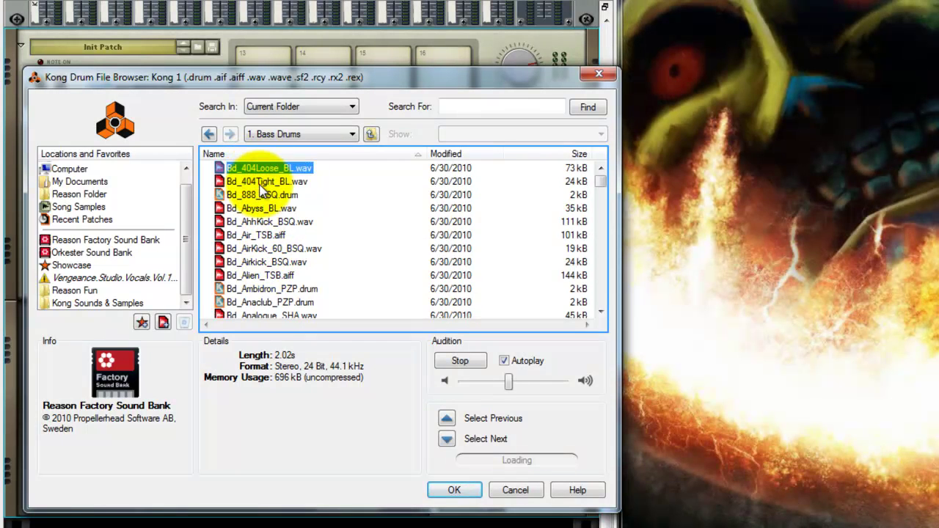
click(454, 490)
click(269, 248)
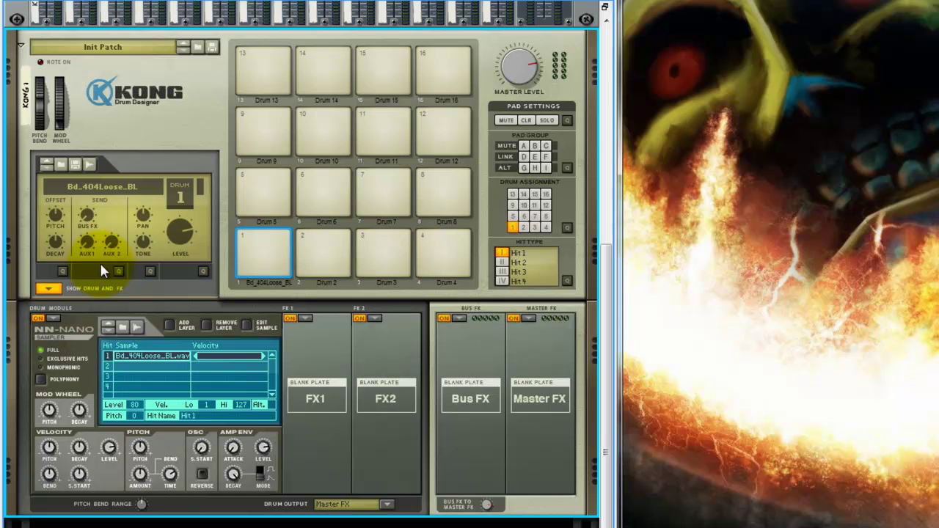
click(278, 239)
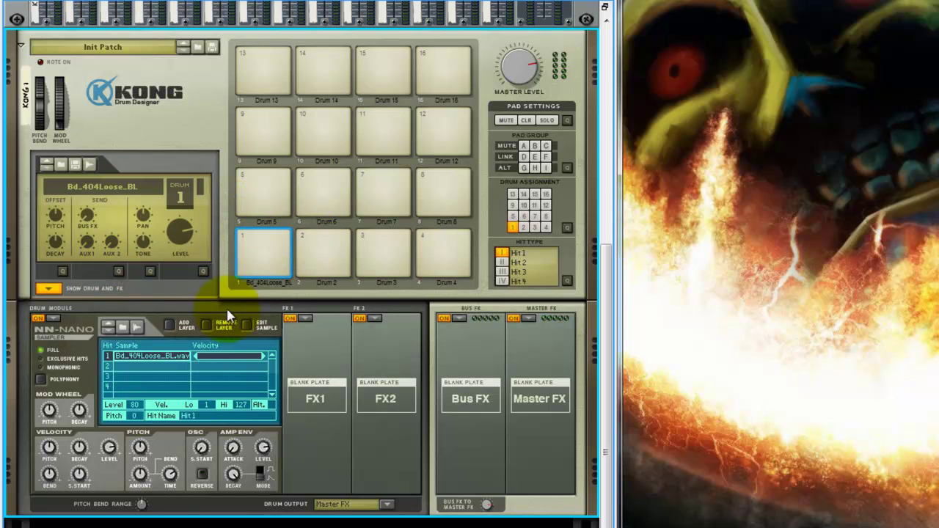
Step: Select the Drum 2 pad and browse its patches to the 1. Bass Drums folder in Kong Sounds & Samples
click(334, 262)
right_click(193, 343)
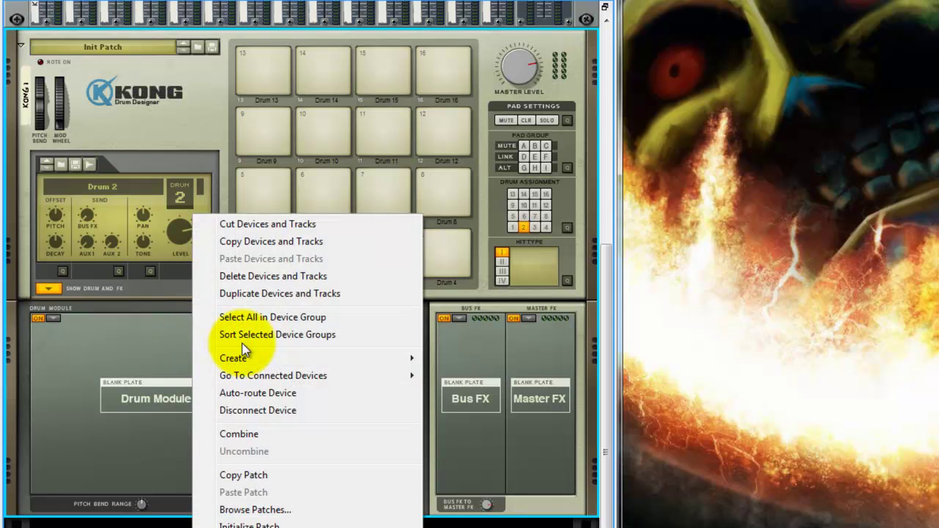
click(255, 510)
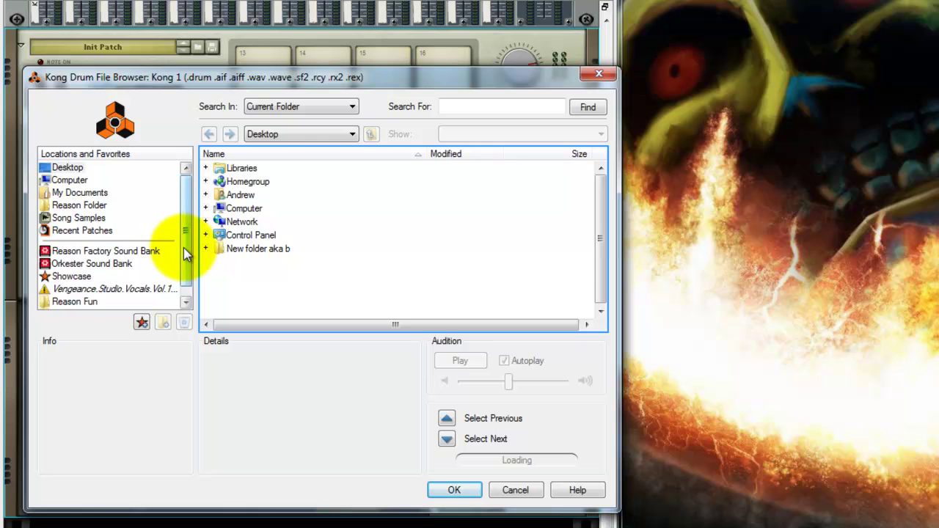
drag(184, 247, 184, 256)
click(70, 302)
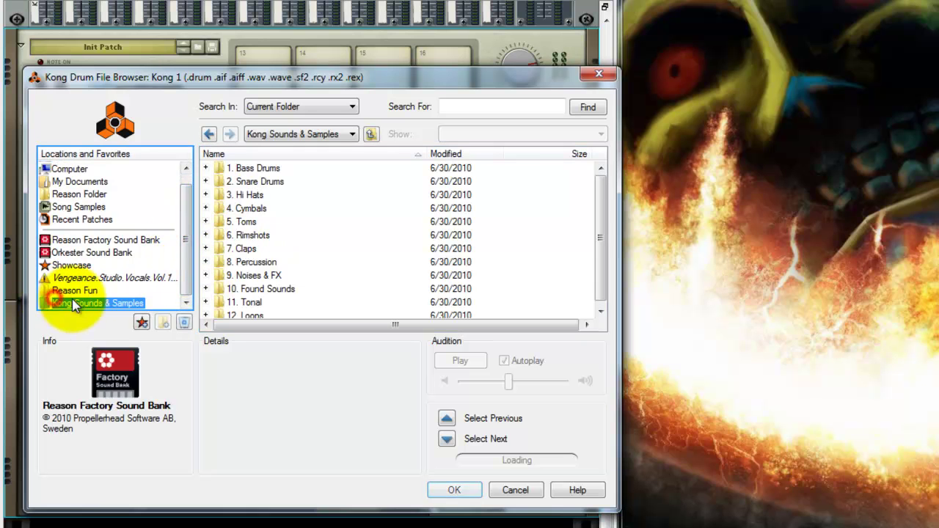
click(282, 169)
double_click(279, 170)
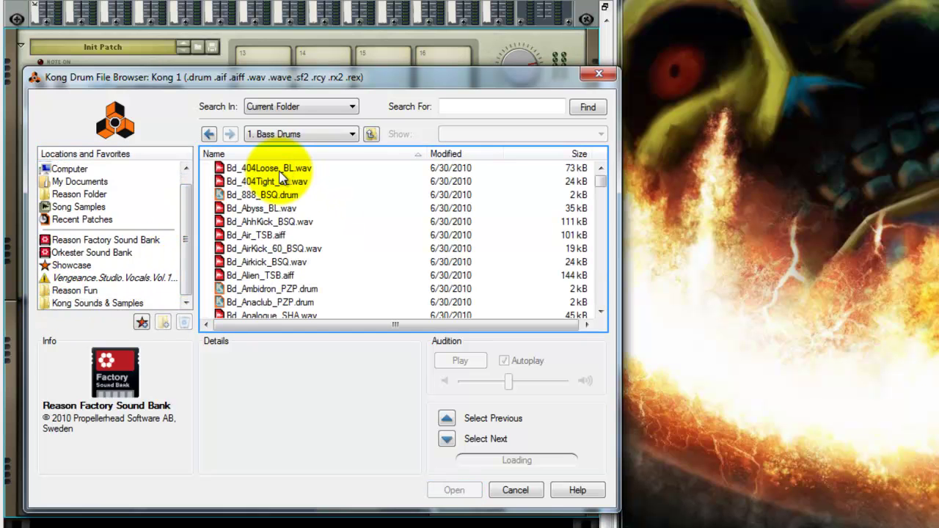
Step: Audition bass drum samples for drum 2, including Bd_AhhKick_BSQ.wav, Bd_Bloated_SHA.wav and Bd_BoomKick_BSQ.wav
click(286, 222)
scroll(287, 209, down, 5)
click(256, 232)
click(267, 220)
click(255, 300)
scroll(275, 264, down, 1)
scroll(276, 265, down, 4)
click(253, 247)
click(256, 232)
click(263, 206)
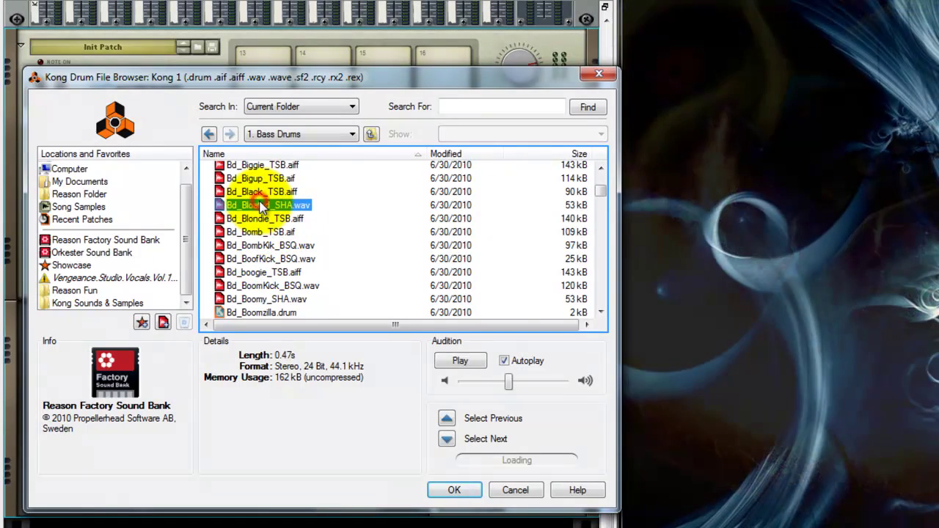
click(258, 285)
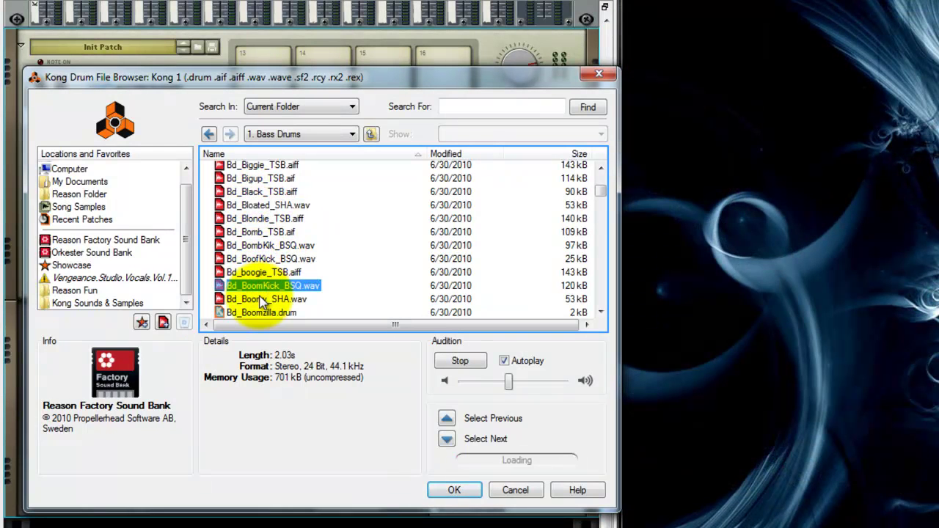
click(261, 299)
scroll(257, 271, down, 5)
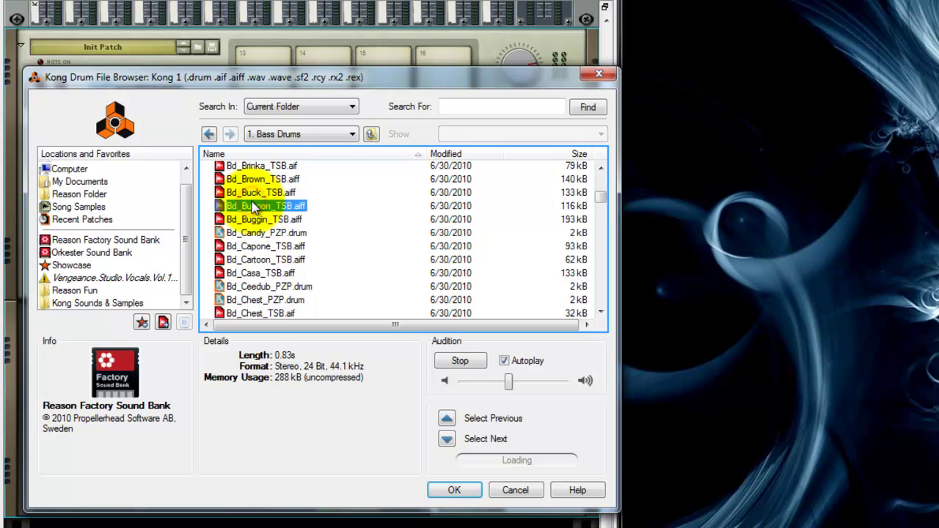
Step: Audition further bass drum samples from Bd_Buggin_TSB.aiff to Bd_Cuero_TSB.aiff, including Bd_Chuck_TSB.aif and Bd_Compressed_SHA.wav
click(266, 219)
click(267, 260)
scroll(262, 267, down, 3)
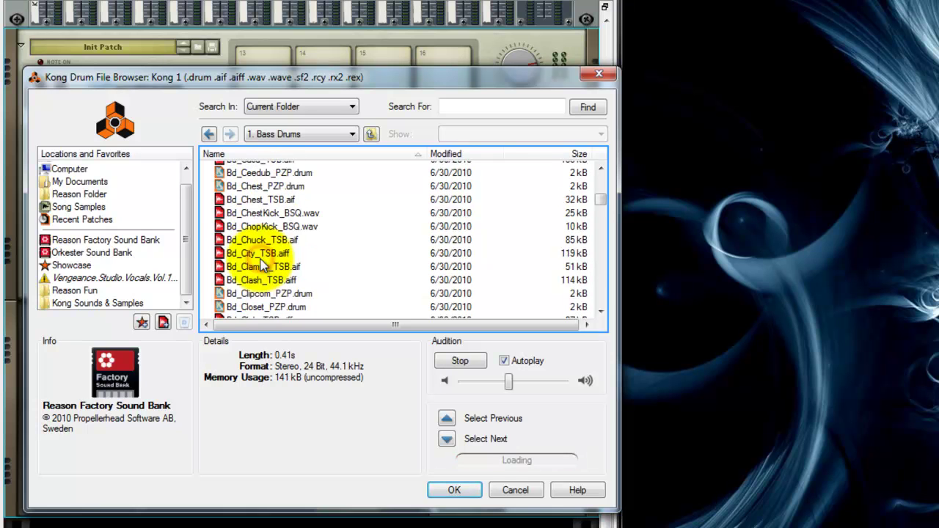
click(260, 240)
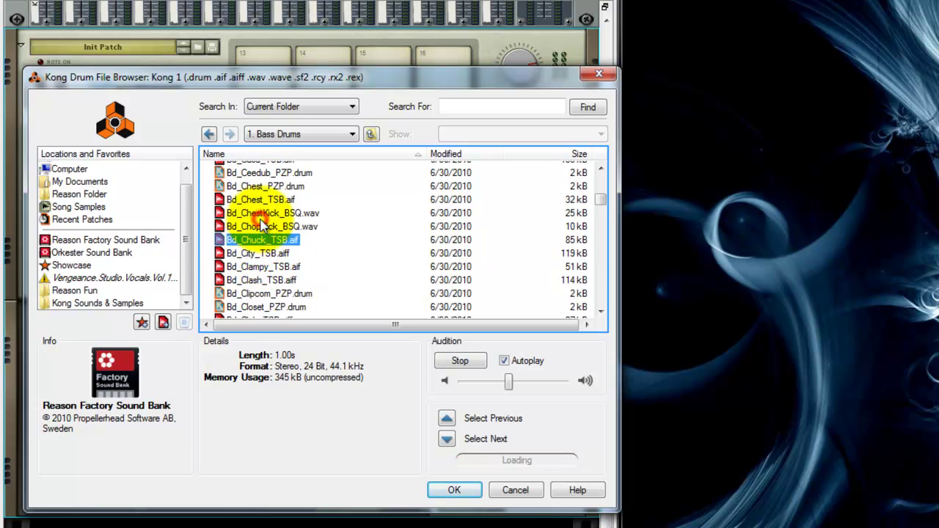
click(260, 213)
click(257, 200)
click(235, 279)
scroll(237, 272, down, 4)
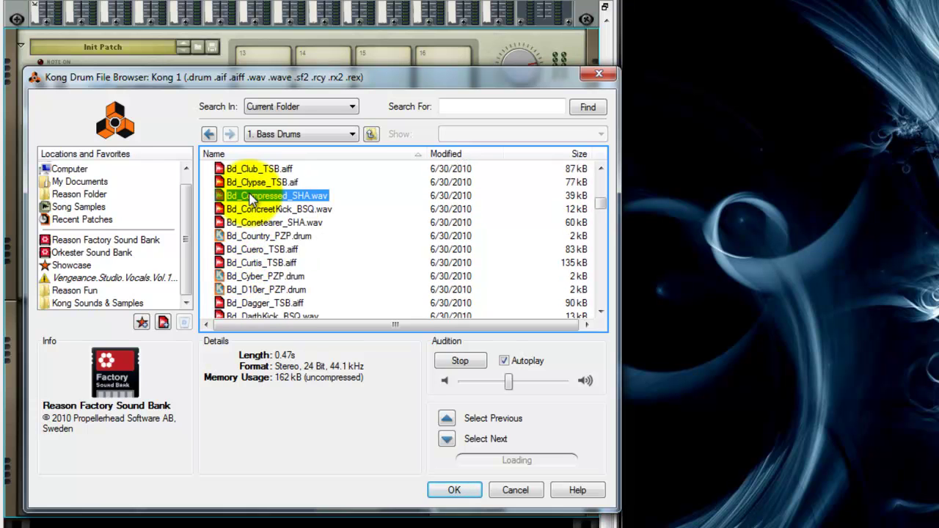
click(253, 209)
click(247, 222)
click(263, 250)
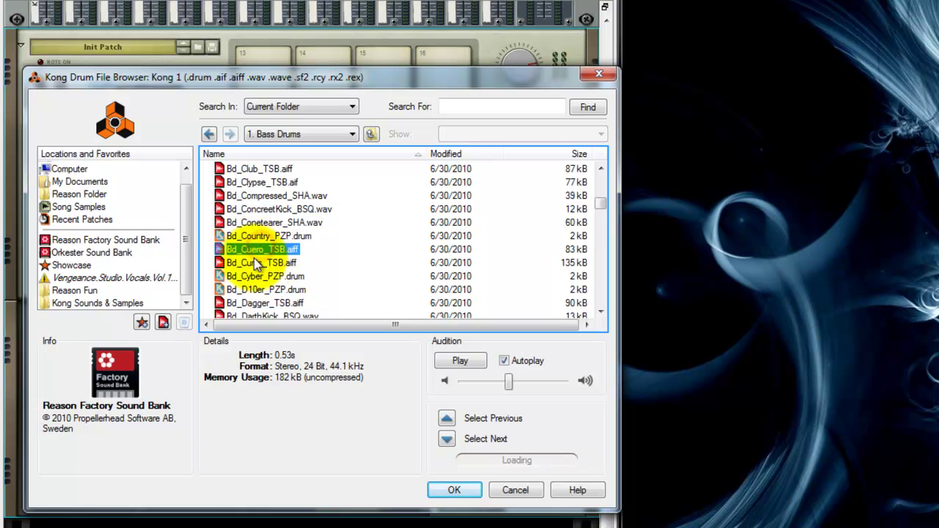
click(255, 264)
scroll(253, 253, down, 2)
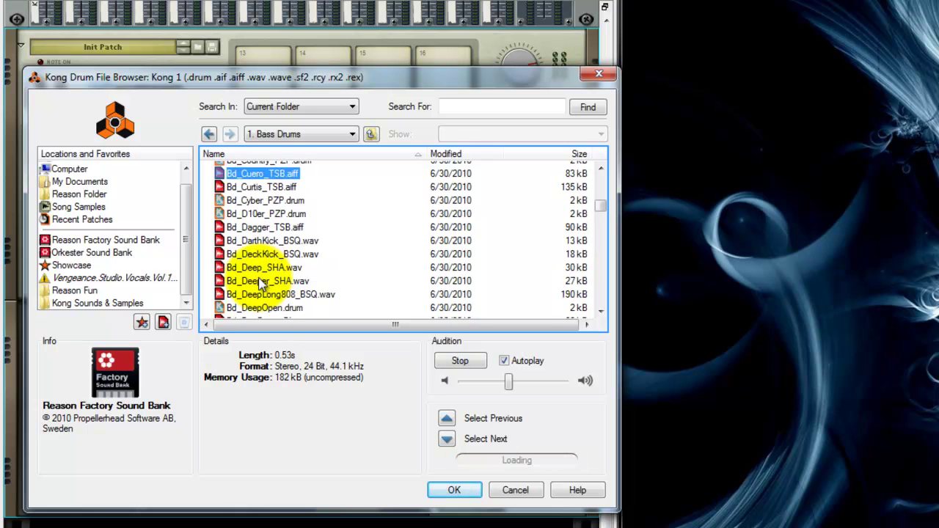
Step: Audition bass drum samples such as Bd_DeckKick_BSQ.wav, Bd_DeepLong808_BSQ.wav, Bd_Dutty_TSB.aiff and Bd_Etea_TSB.aiff
click(246, 227)
click(245, 254)
click(246, 226)
click(248, 294)
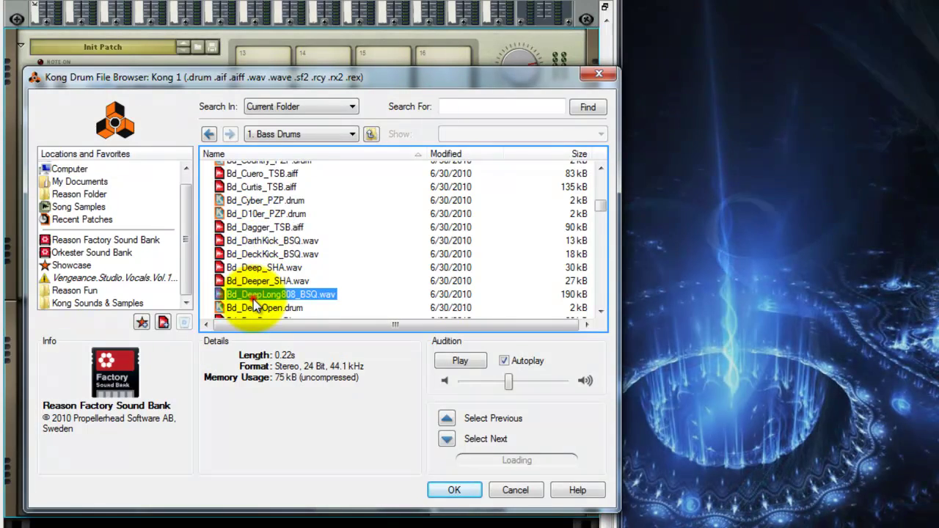
scroll(253, 297, down, 4)
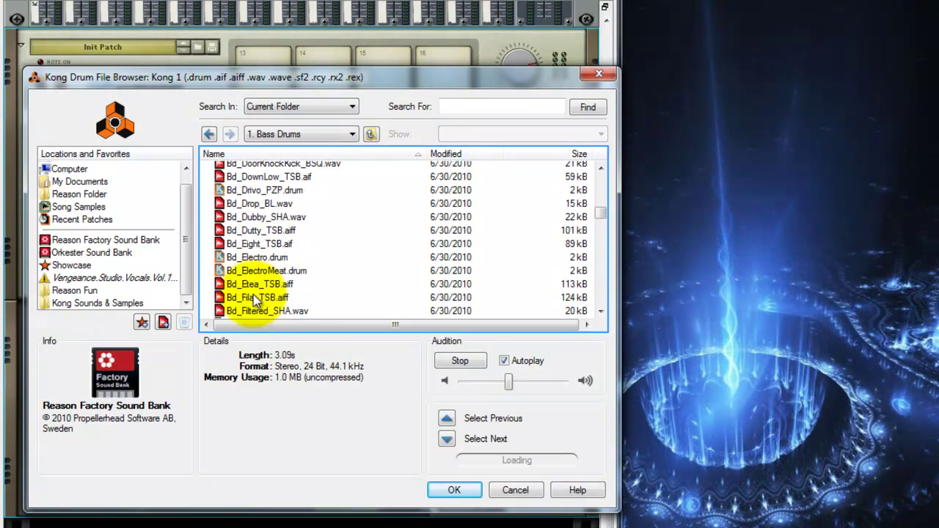
click(246, 218)
click(248, 232)
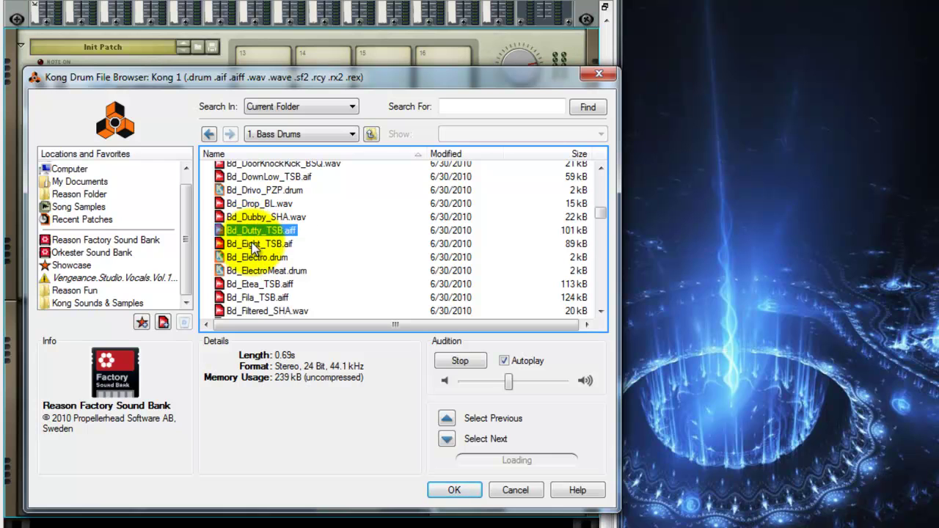
click(249, 243)
click(253, 256)
click(257, 230)
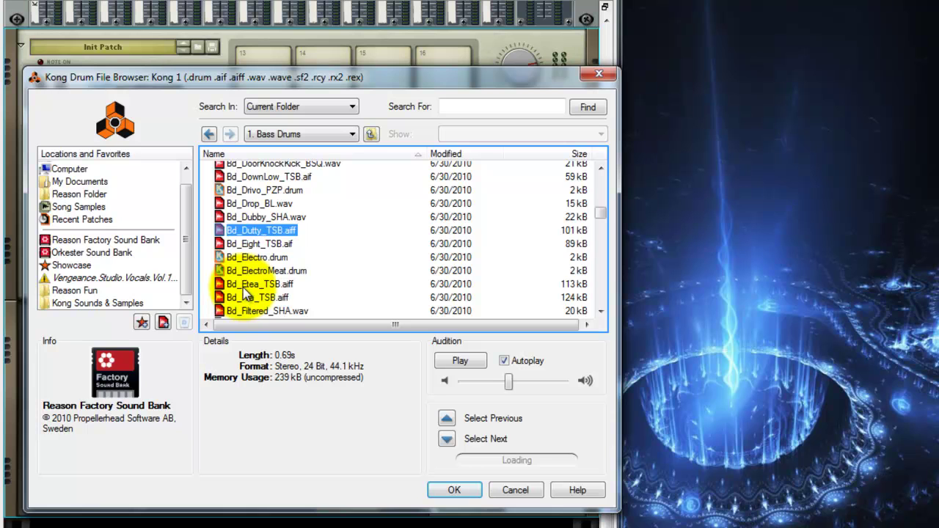
click(244, 285)
click(243, 298)
scroll(243, 303, down, 3)
Step: Audition bass drum samples from Bd_Forced_TSB.aif to Bd_Grande_TSB.aiff, including Bd_Full_SHA.wav, Bd_GardenKik_BSQ.wav and Bd_Gold_TSB.aif
click(253, 238)
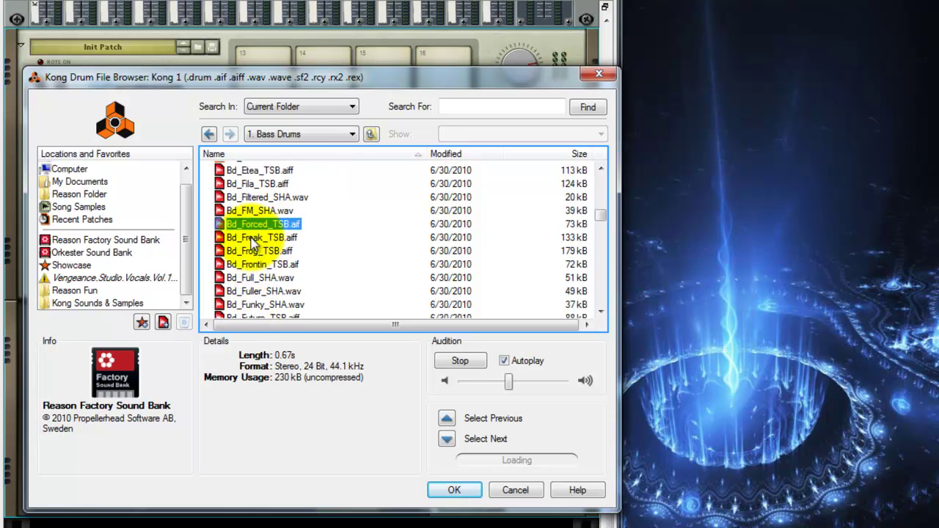
click(251, 237)
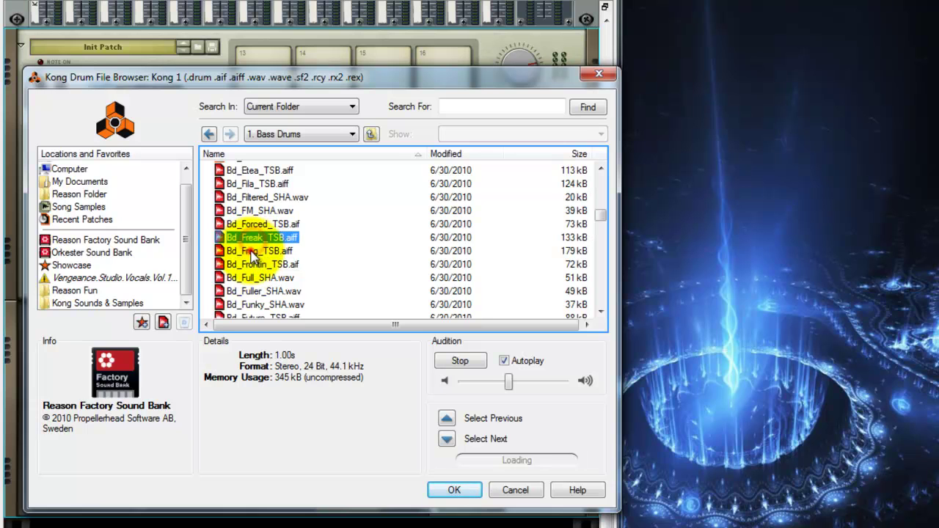
click(252, 247)
click(254, 290)
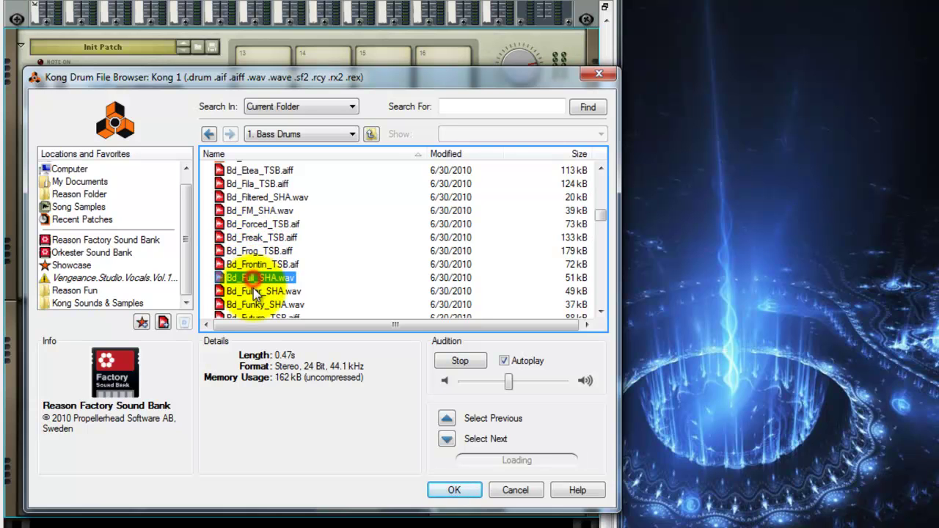
click(255, 300)
scroll(255, 300, down, 3)
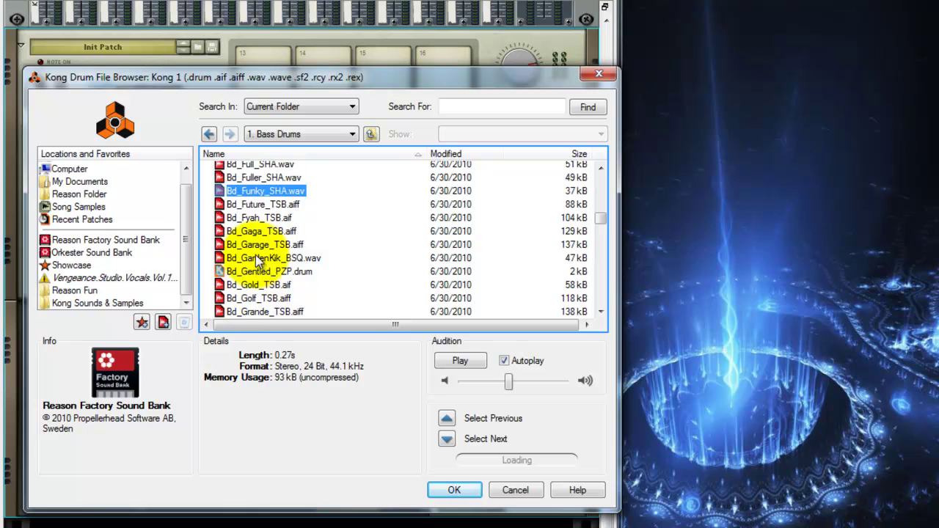
click(260, 164)
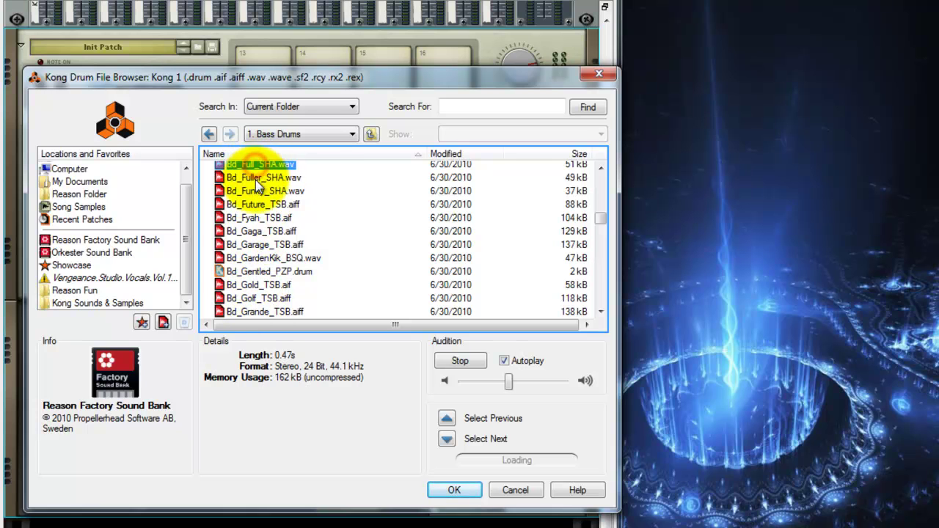
click(250, 244)
click(247, 232)
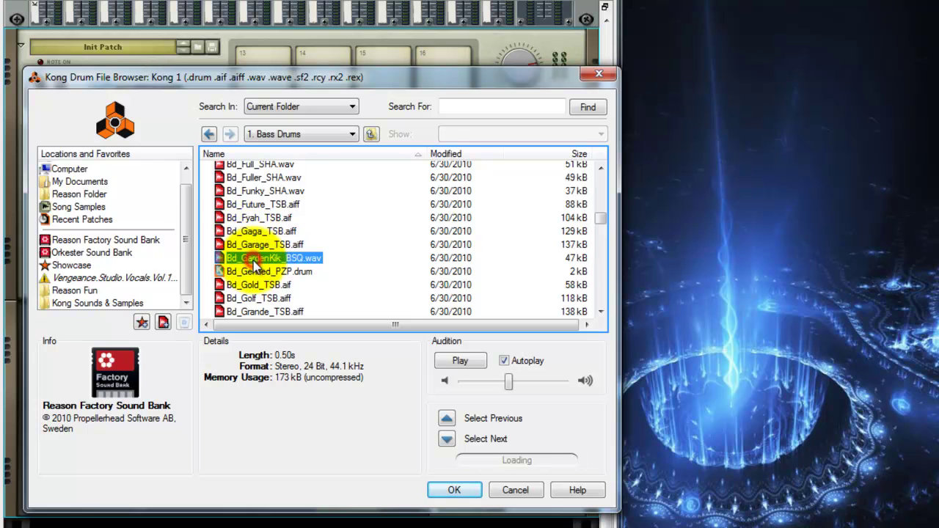
click(253, 218)
click(250, 285)
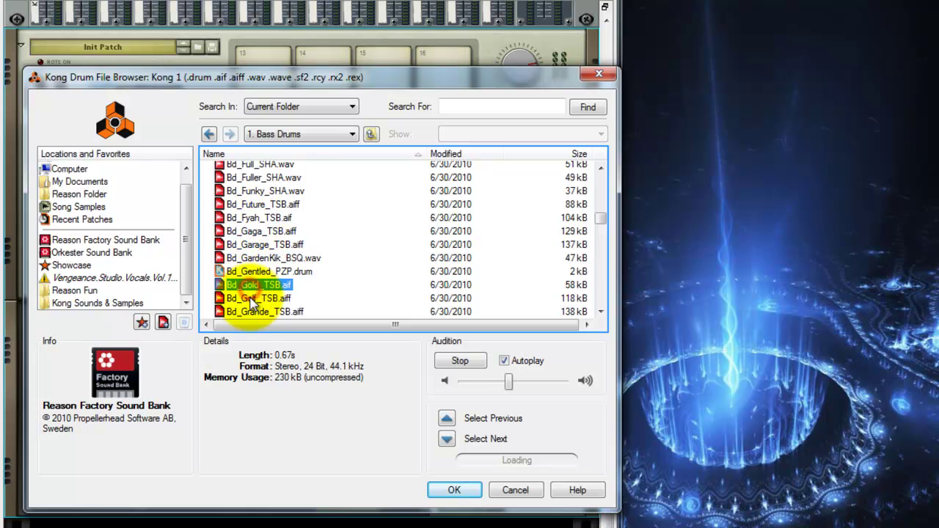
click(249, 298)
click(251, 311)
Step: Audition bass drum samples following Bd_Grande_TSB.aiff in the list, up to Bd_HammerKik_BSQ.wav
scroll(254, 297, down, 2)
click(253, 261)
click(251, 276)
click(252, 289)
scroll(251, 293, down, 2)
click(252, 228)
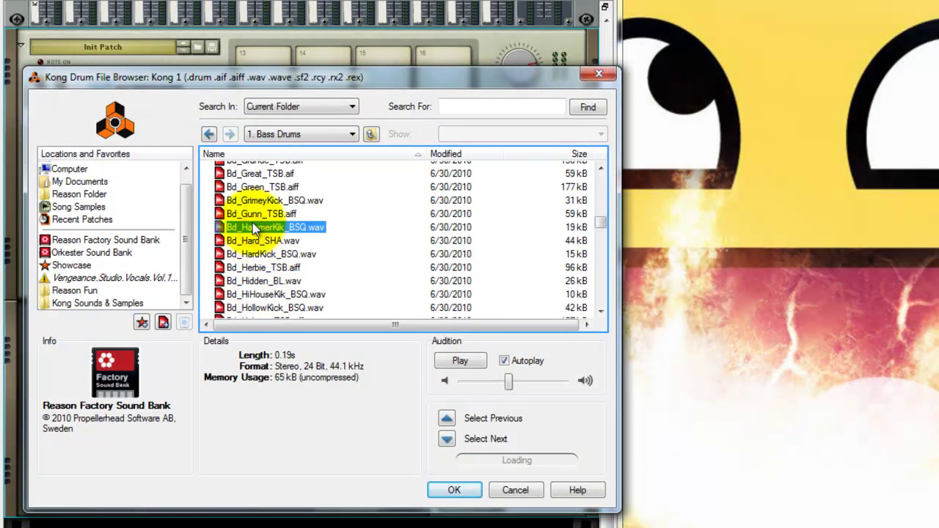
Step: Audition Bd_Gunn_TSB.aiff and load it into drum 2
click(250, 214)
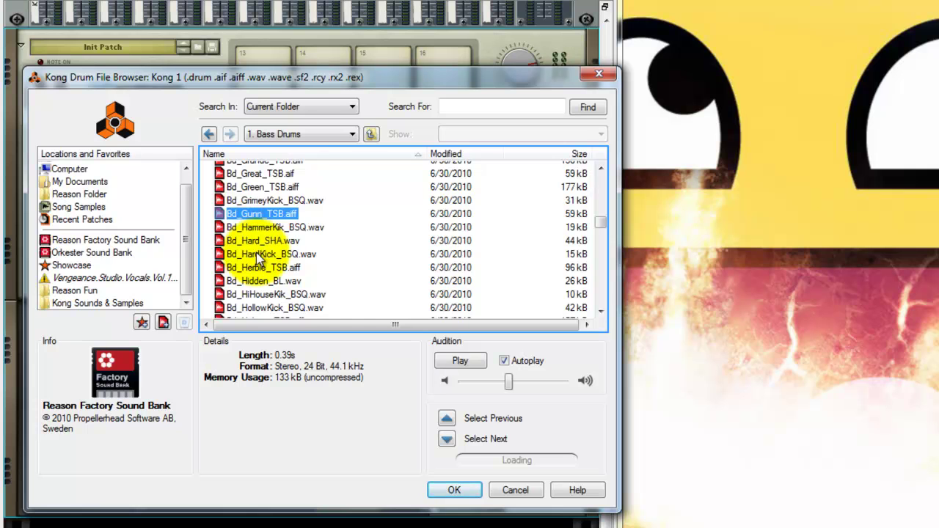
click(249, 213)
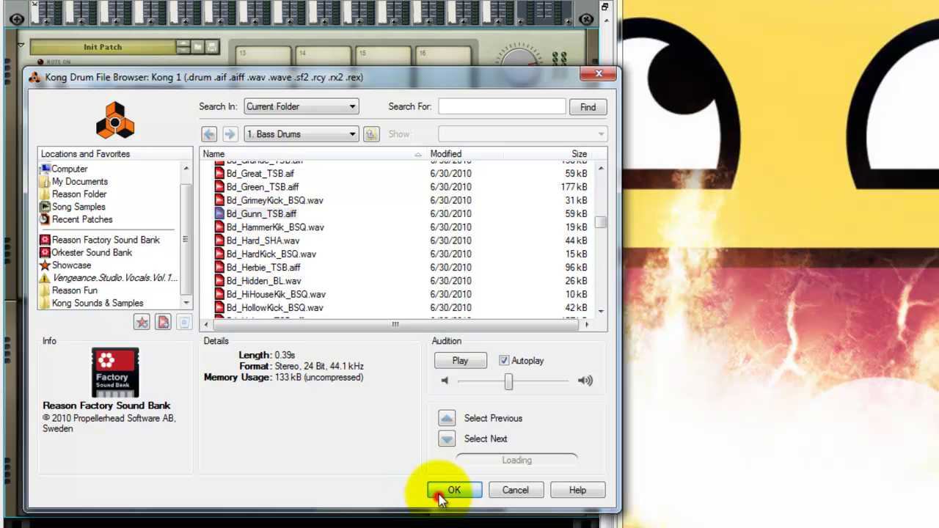
click(443, 492)
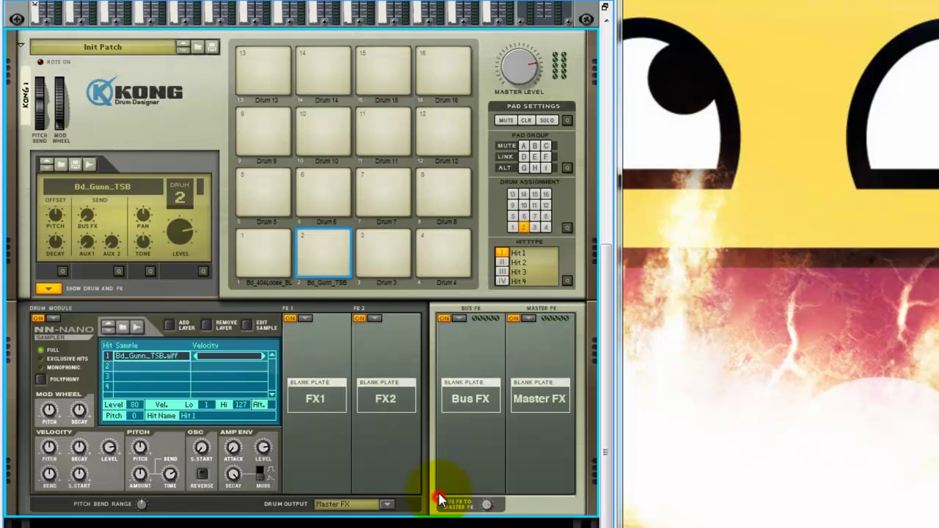
Step: Assign the Drum 1 and Drum 2 pads to link group D and play the first pad
click(279, 242)
click(523, 157)
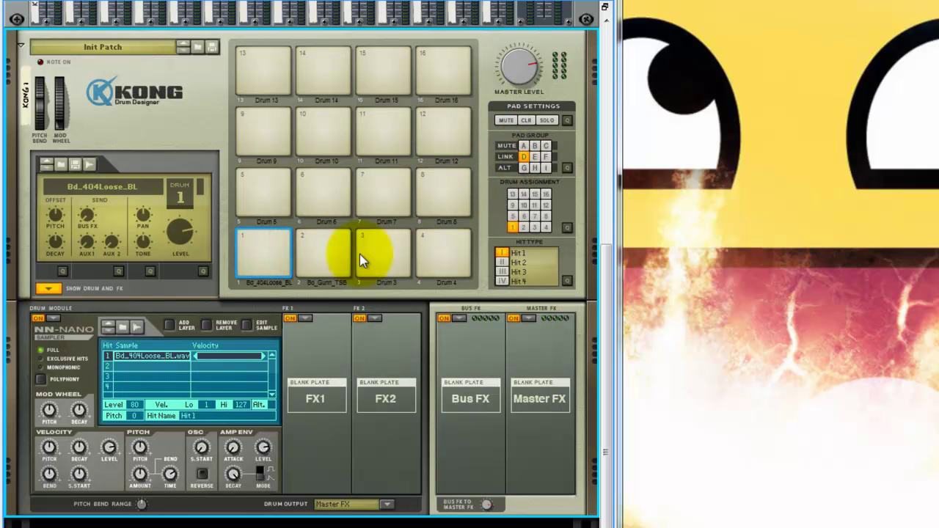
click(310, 247)
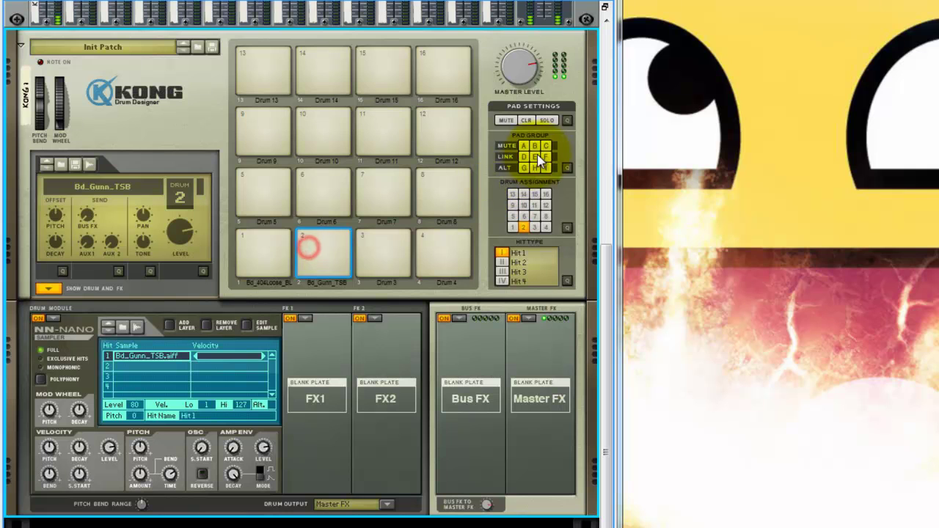
click(263, 242)
click(263, 240)
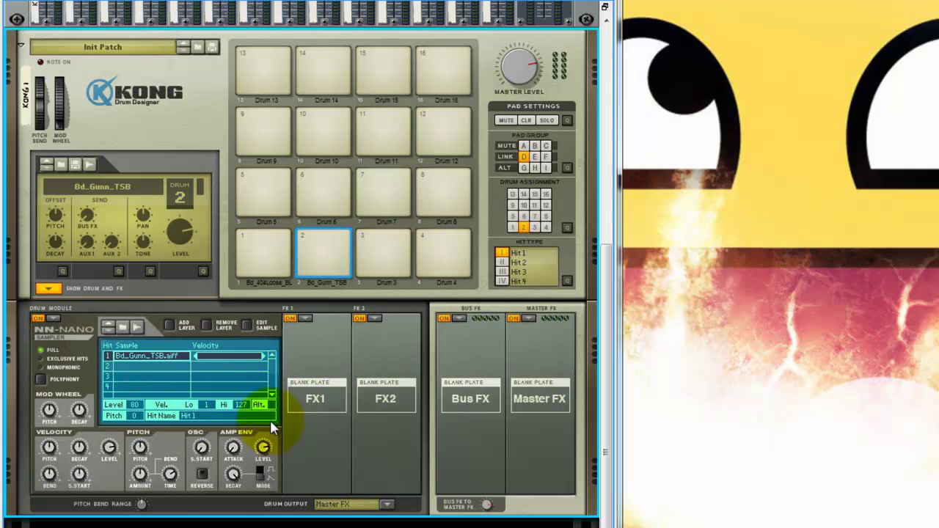
Step: Play the linked pads 1 and 2 while adjusting the sampler's amp envelope decay
click(325, 244)
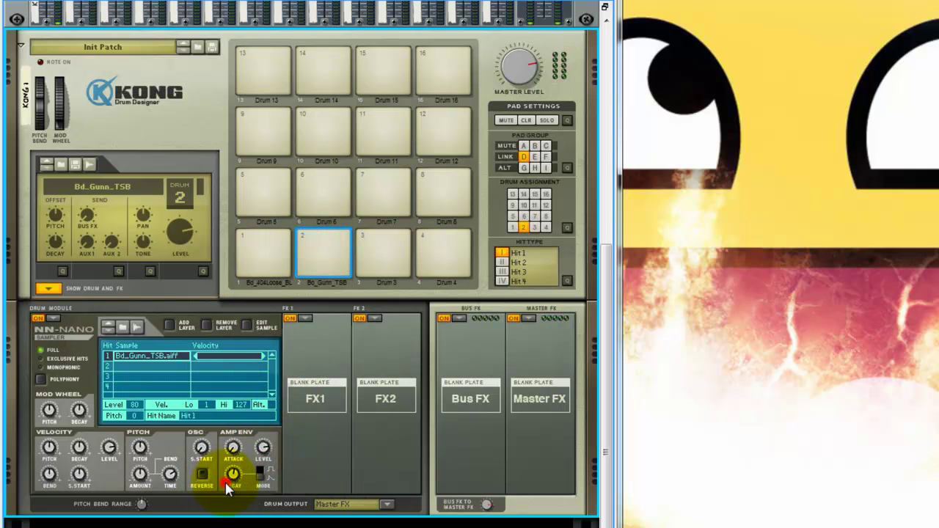
click(310, 251)
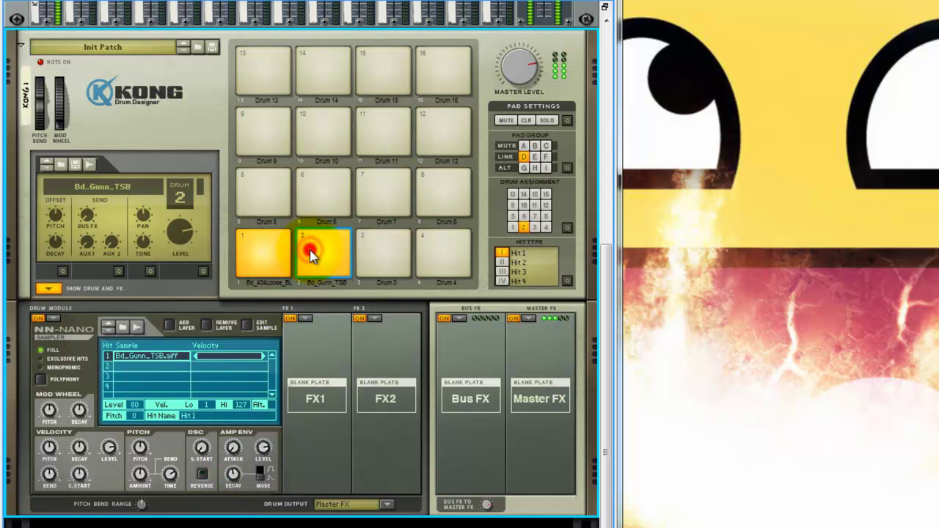
drag(231, 474, 235, 480)
click(266, 253)
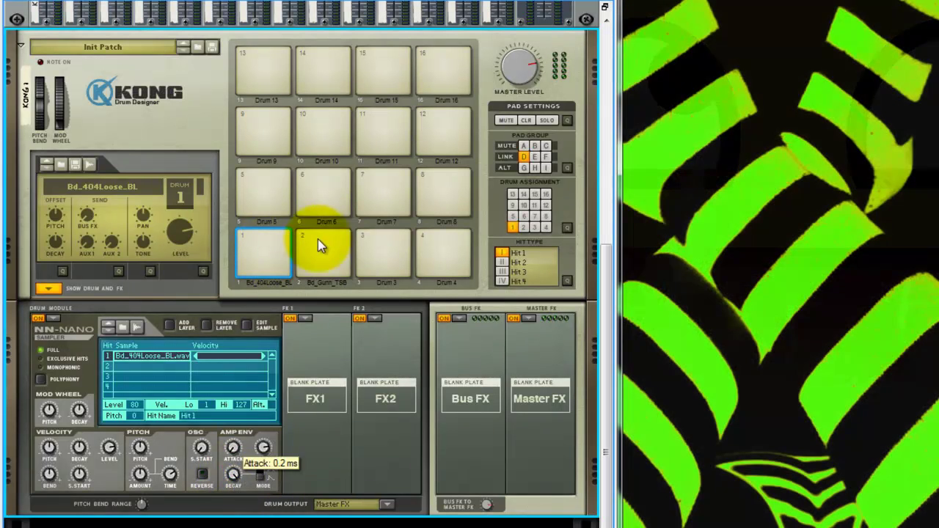
click(318, 248)
drag(234, 478, 235, 477)
click(264, 253)
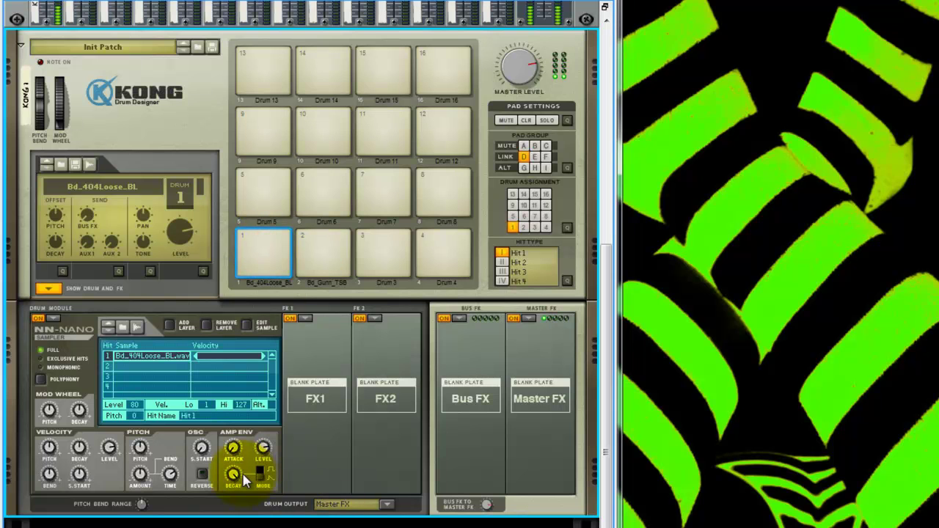
Step: Select the Drum 3 pad and browse its patches to the 1. Bass Drums folder in Kong Sounds & Samples
click(363, 248)
right_click(189, 364)
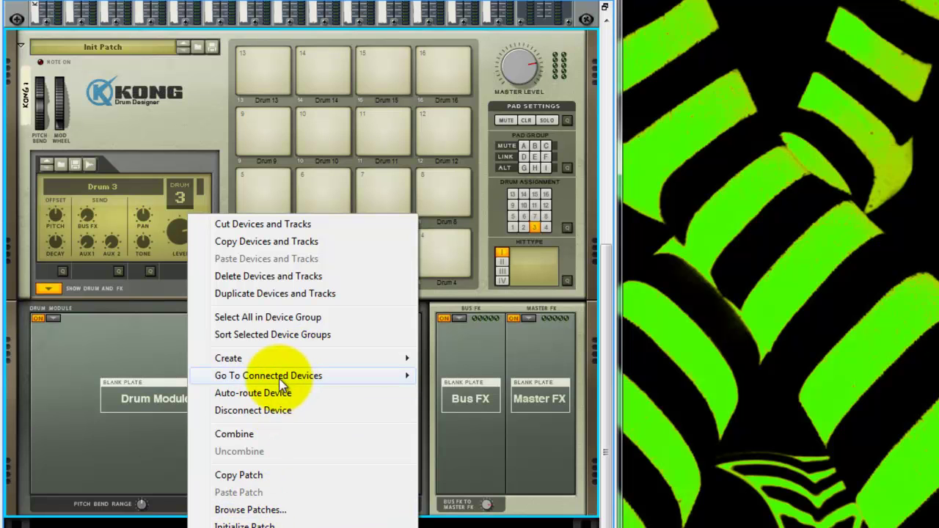
click(315, 526)
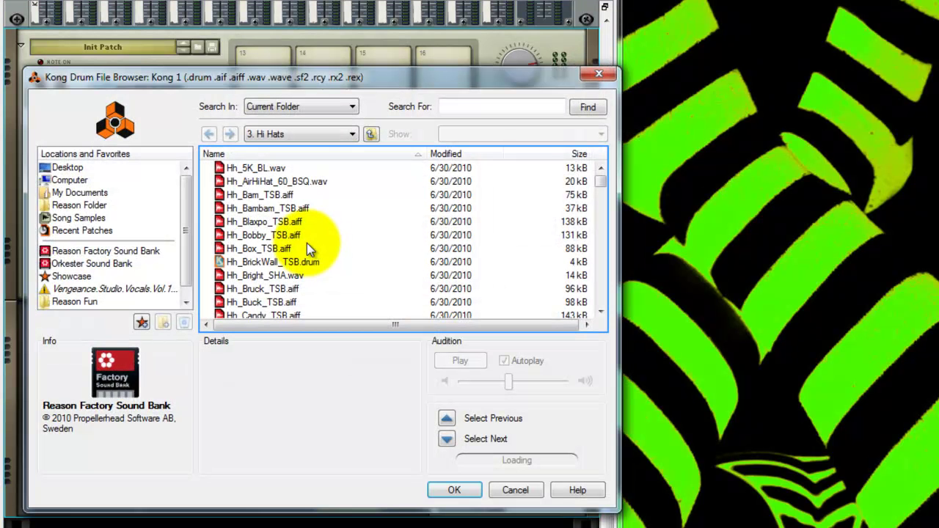
click(306, 243)
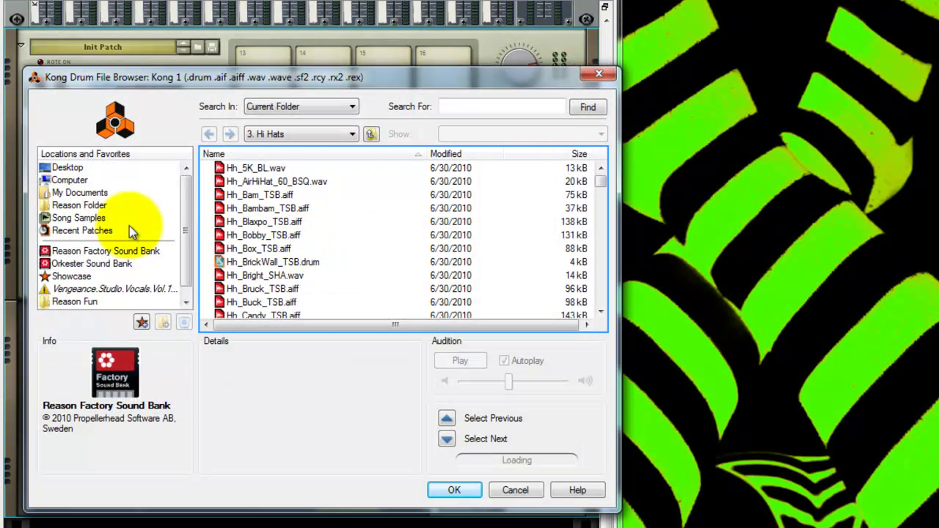
click(372, 135)
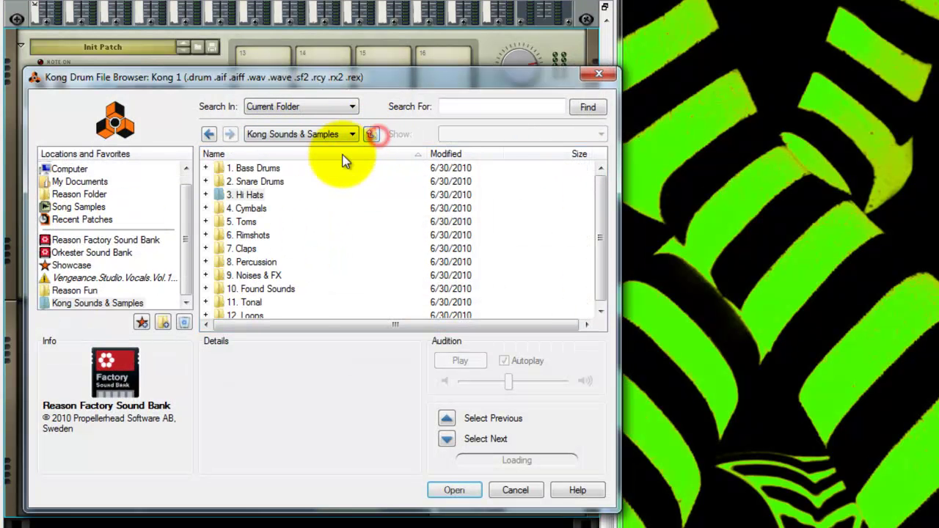
double_click(278, 168)
Step: Audition bass drum samples for drum 3 in the 1. Bass Drums folder, including Bd_Omar_TSB.aiff, Bd_Pain_TSB.aiff and Bd_Parish_TSB.aiff
click(268, 249)
scroll(440, 220, down, 6)
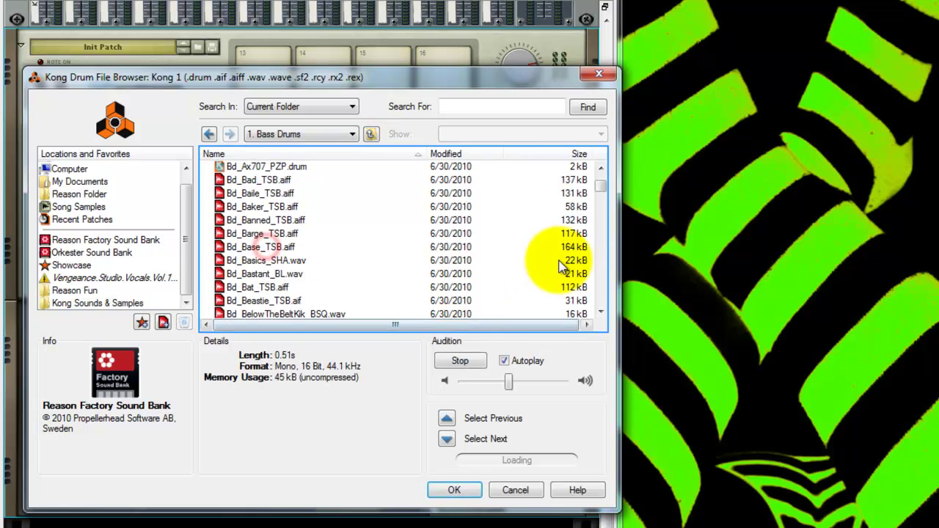
drag(601, 188, 605, 246)
click(262, 205)
click(256, 285)
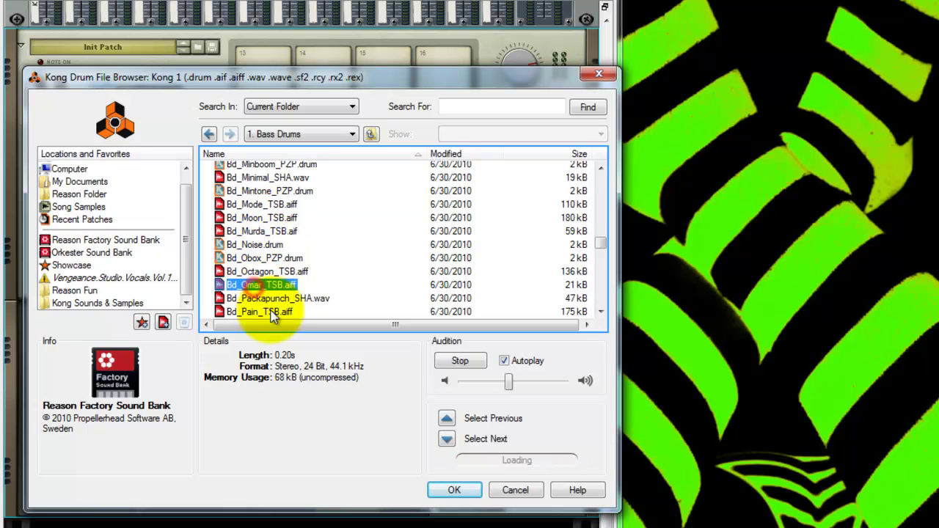
scroll(265, 254, down, 6)
scroll(264, 249, up, 4)
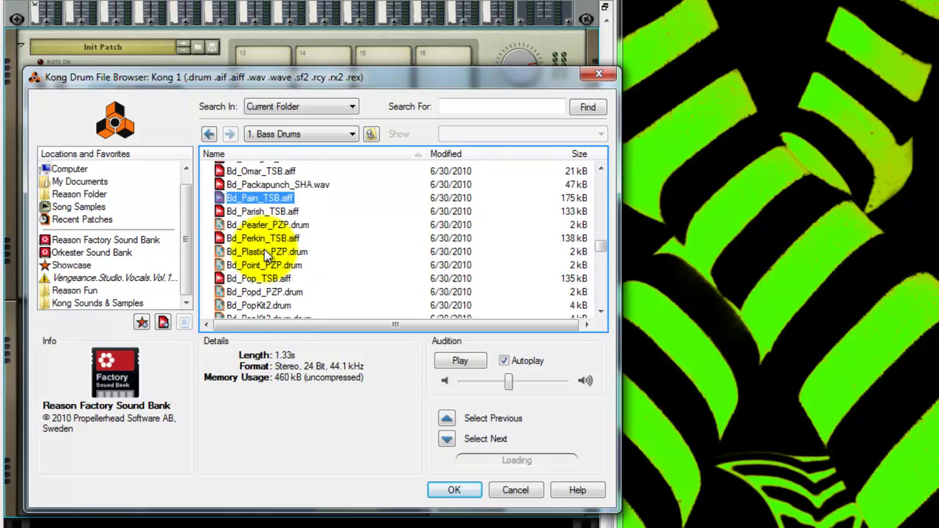
click(260, 211)
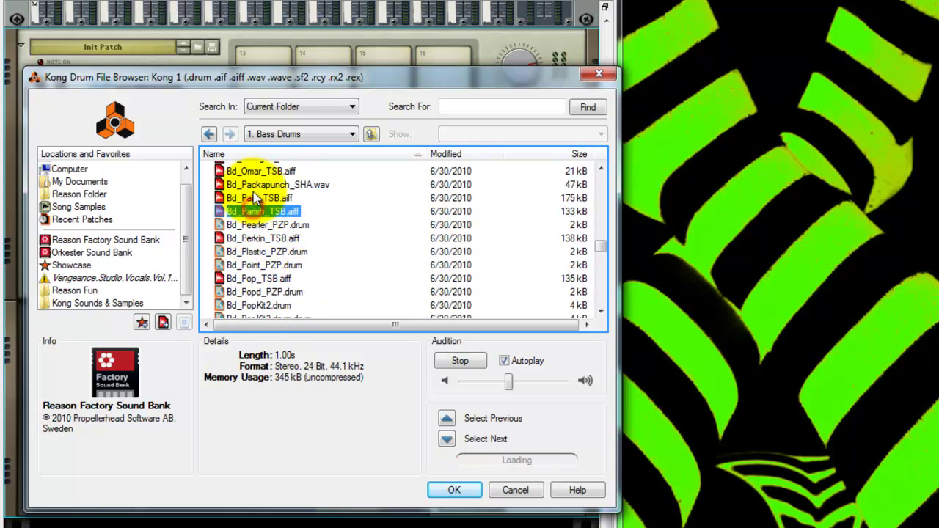
click(245, 237)
scroll(256, 272, down, 5)
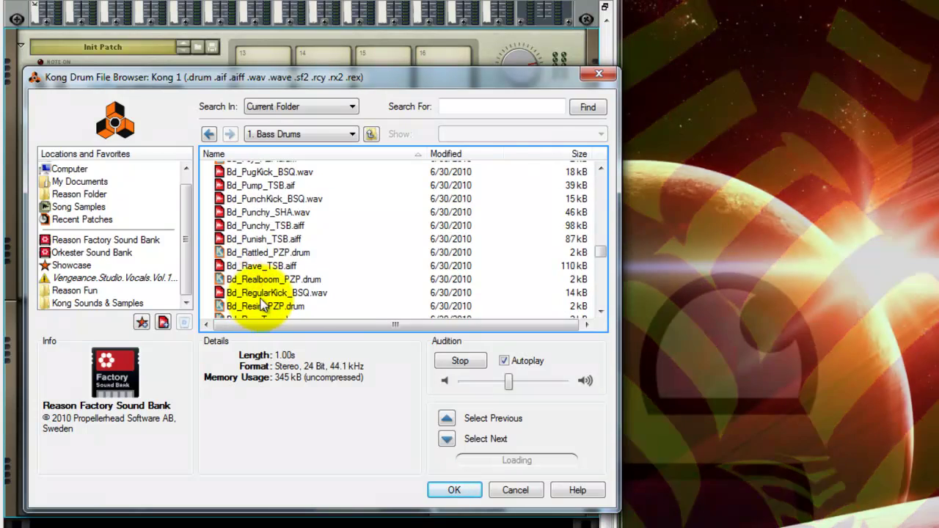
Step: Compare the Bd_Pump and Bd_Punchy samples and load Bd_Punchy_SHA.wav into drum 3
click(251, 212)
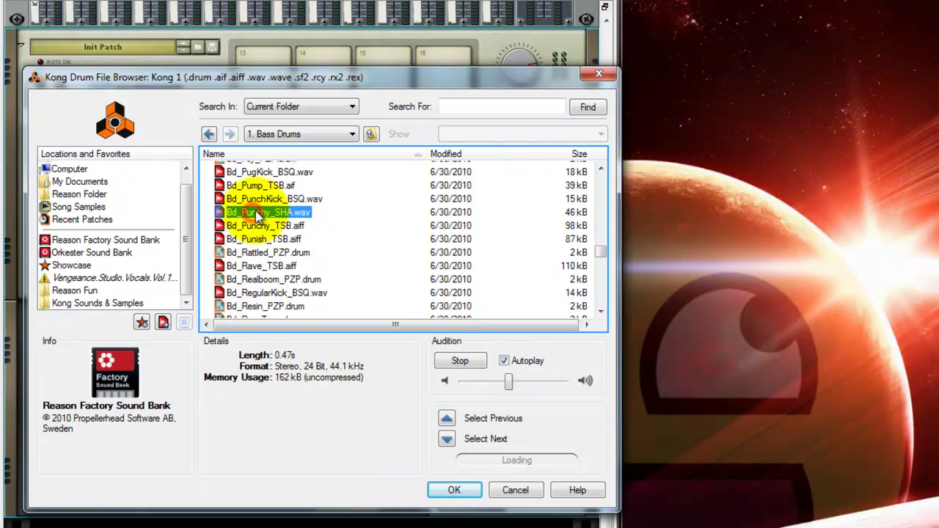
click(256, 199)
click(257, 185)
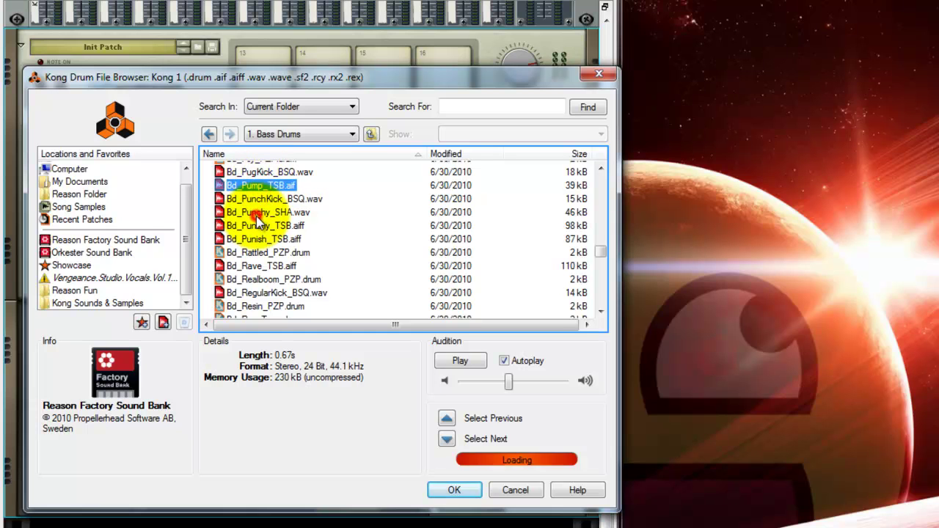
click(256, 217)
click(256, 225)
click(253, 212)
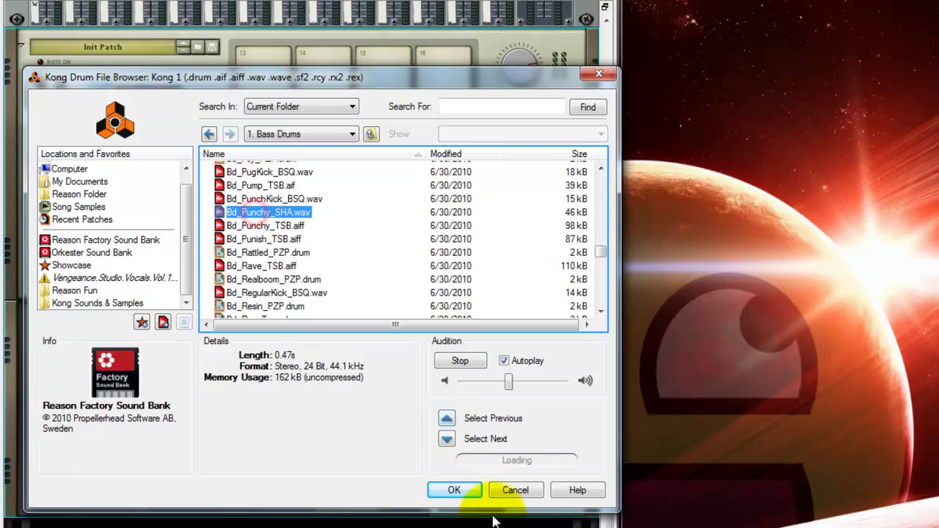
click(470, 496)
Step: Play the new drum 3 sound, then insert a Filter effect in drum 3's FX1 slot and set its mode to 2
click(391, 236)
click(334, 240)
click(405, 256)
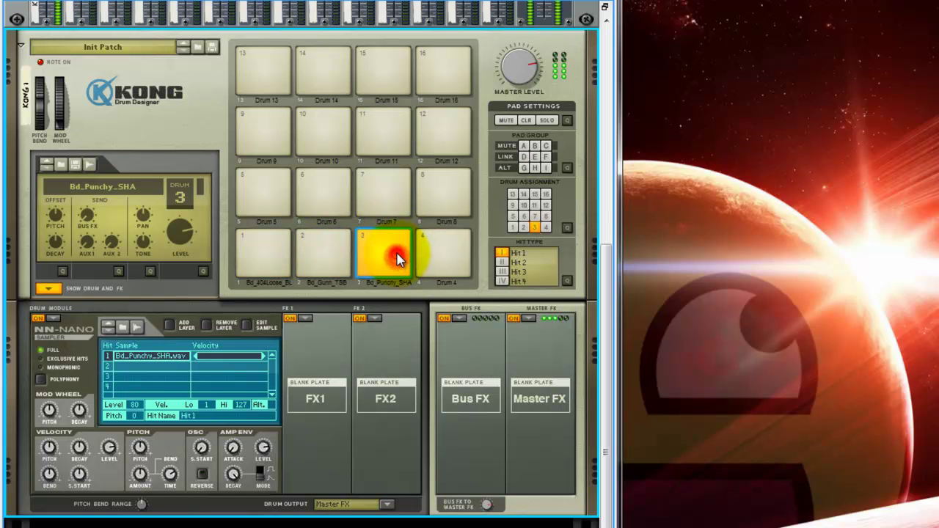
click(305, 319)
click(346, 416)
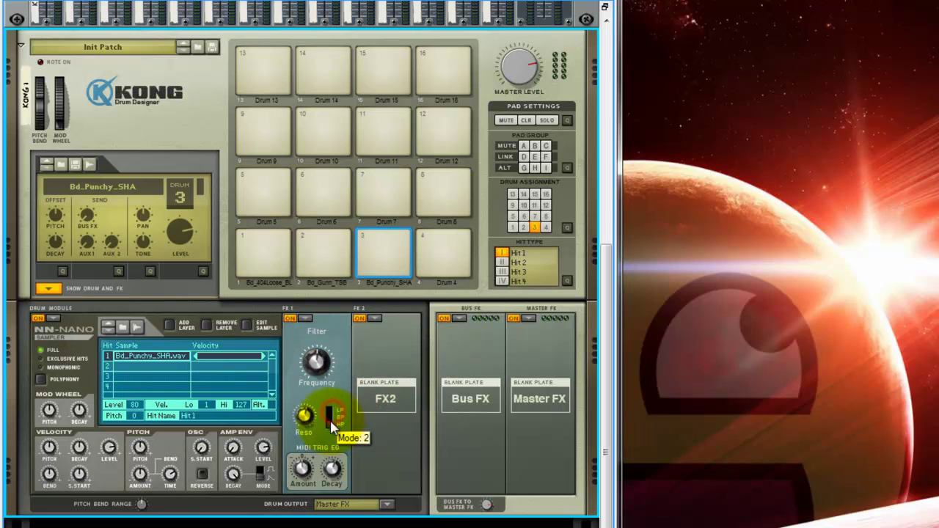
Step: Assign the Drum 3 pad to link group D and play the linked pads 1 to 3 together
click(526, 156)
click(400, 243)
click(325, 214)
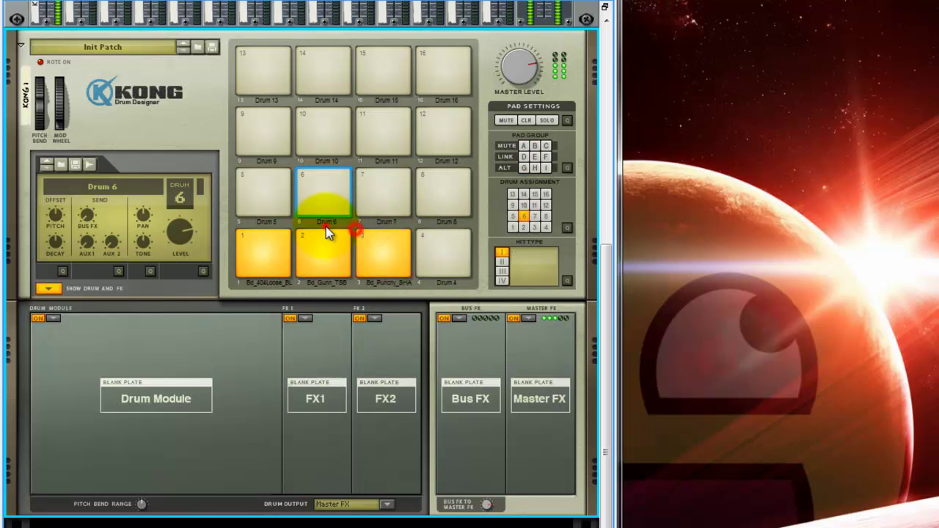
Step: Browse replacement patches for the Drum 2 pad and audition bass drum samples such as Bd_Golf_TSB.aiff and Bd_Marl_TSB.aiff
click(317, 246)
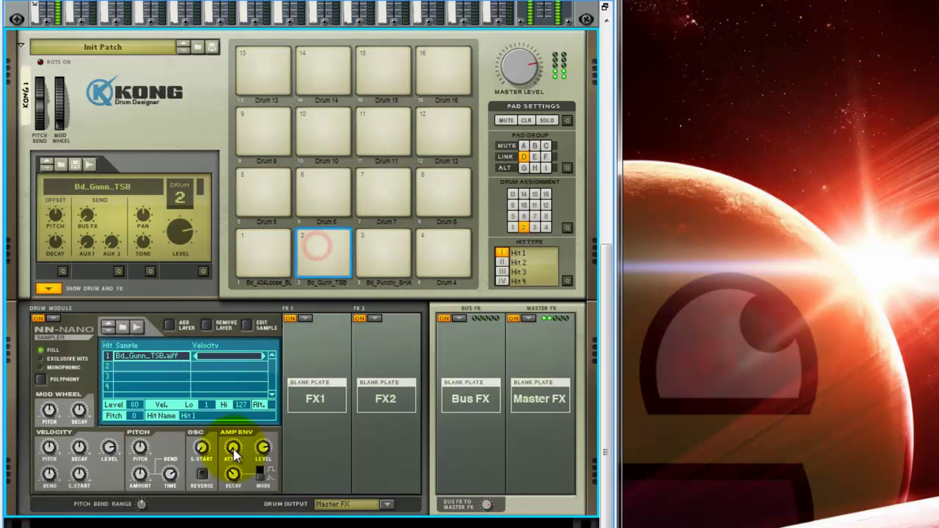
right_click(170, 370)
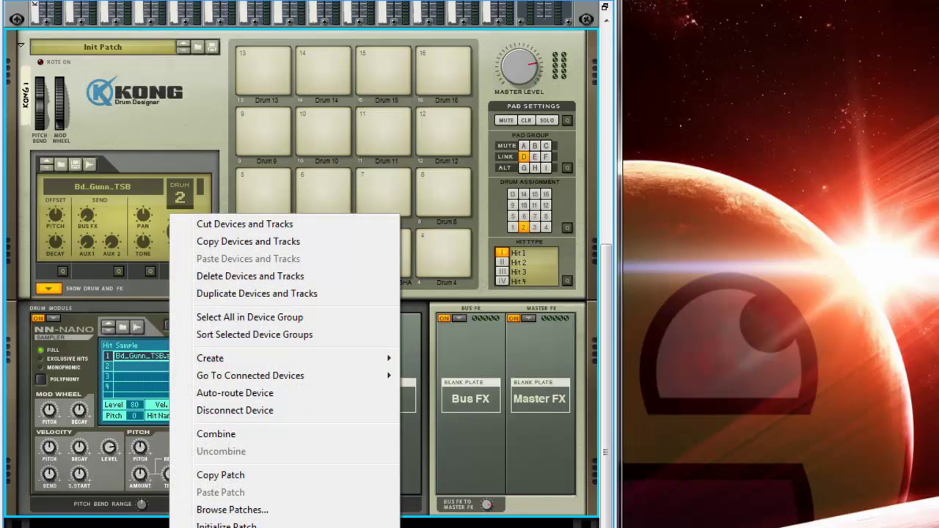
click(231, 508)
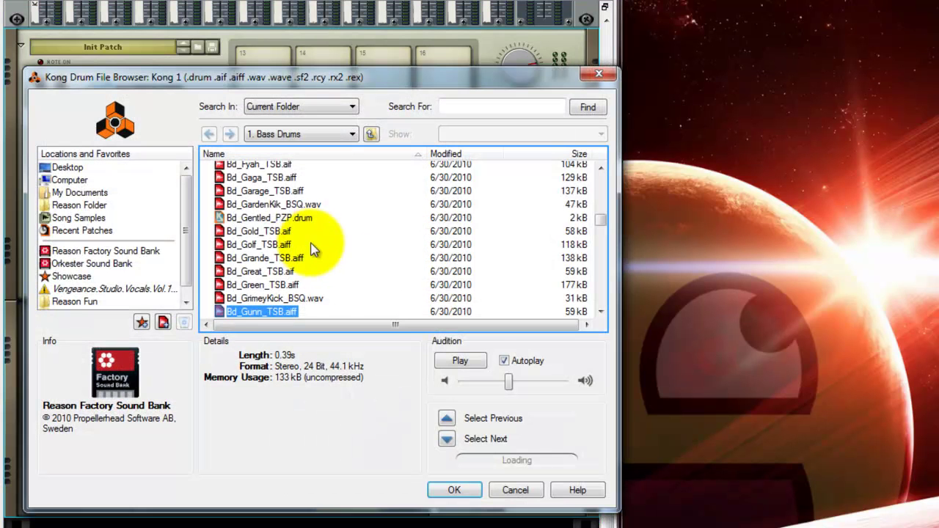
click(266, 246)
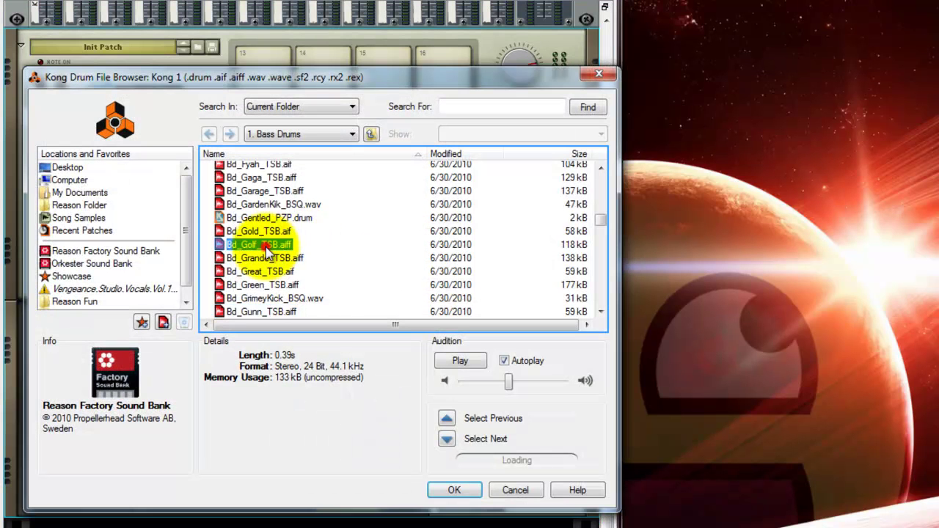
scroll(265, 253, down, 20)
click(264, 253)
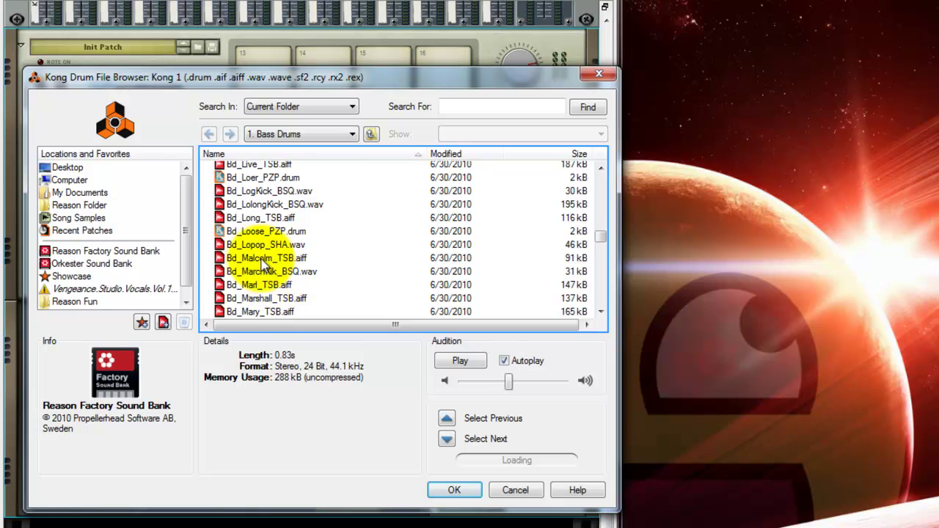
click(252, 284)
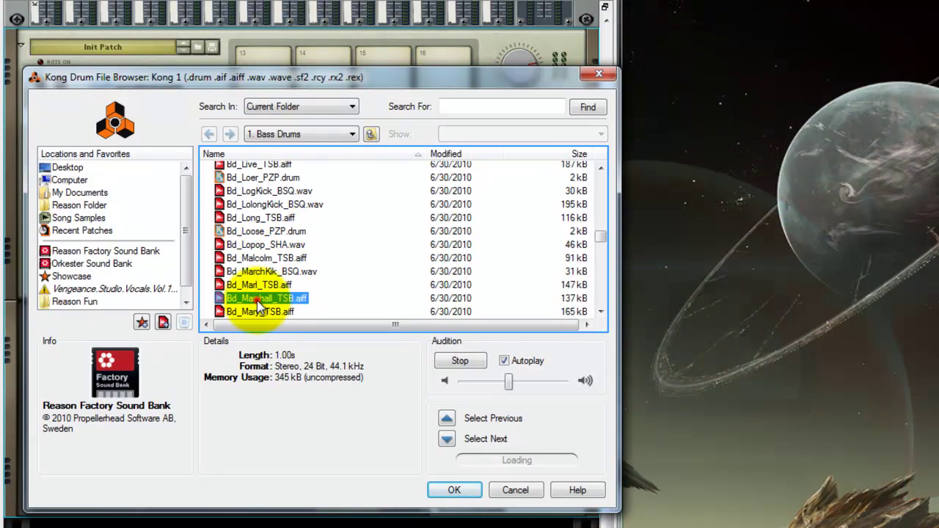
Step: Audition further bass drum samples for drum 2, from Bd_Mintone_PZP.drum through Bd_Pressure_TSB.aiff to Bd_Profile_TSB.aiff
scroll(256, 300, down, 5)
click(256, 243)
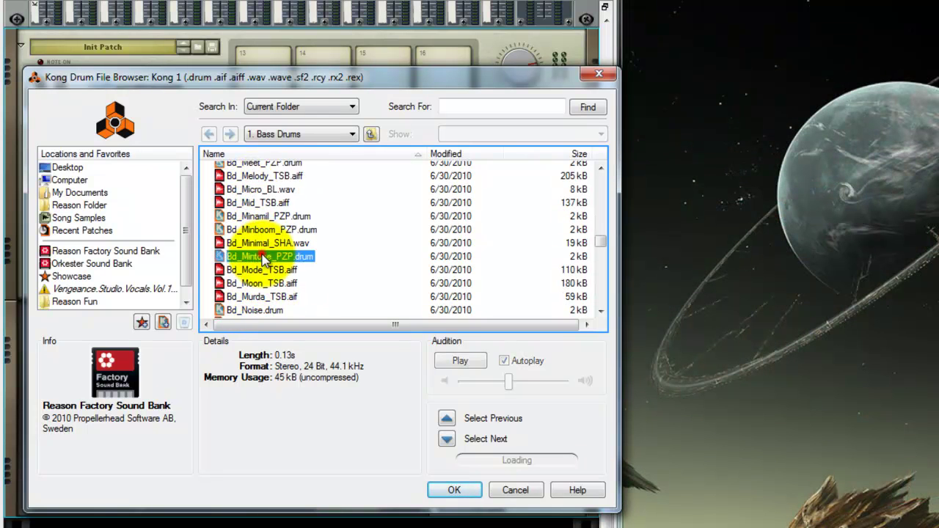
click(255, 269)
click(257, 283)
click(262, 245)
scroll(265, 256, down, 5)
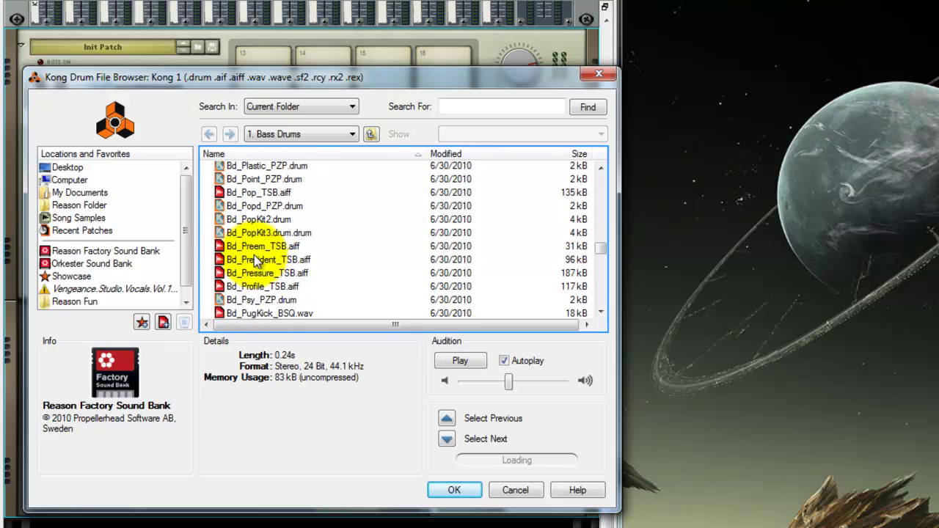
click(253, 261)
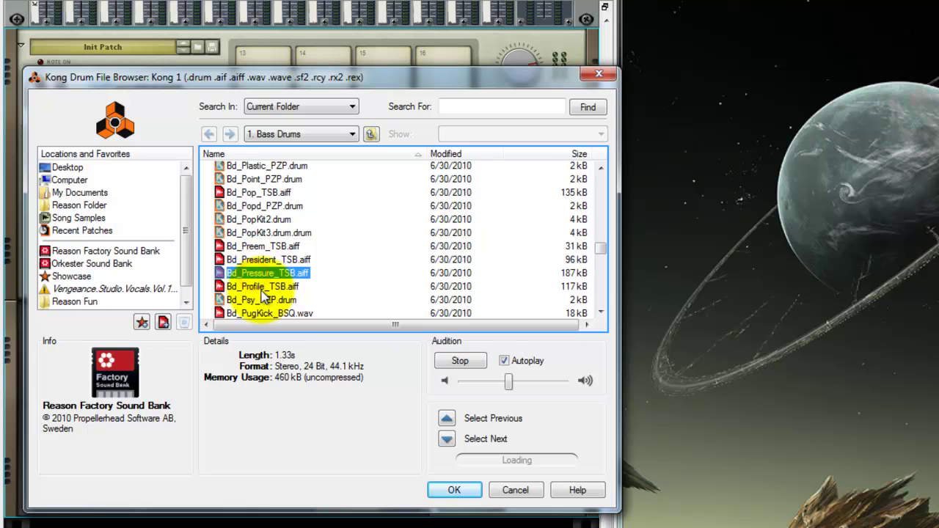
click(262, 287)
Step: Audition the Bd_Punchy samples, Bd_Punish_TSB.aiff, Bd_Rave_TSB.aiff and Bd_RegularKick_BSQ.wav for drum 2
scroll(262, 291, down, 4)
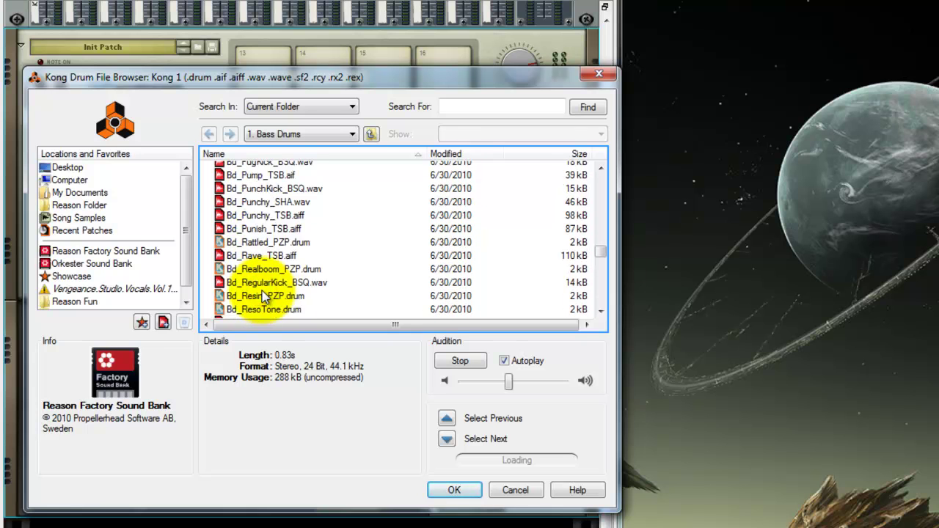
click(258, 216)
click(257, 242)
click(255, 215)
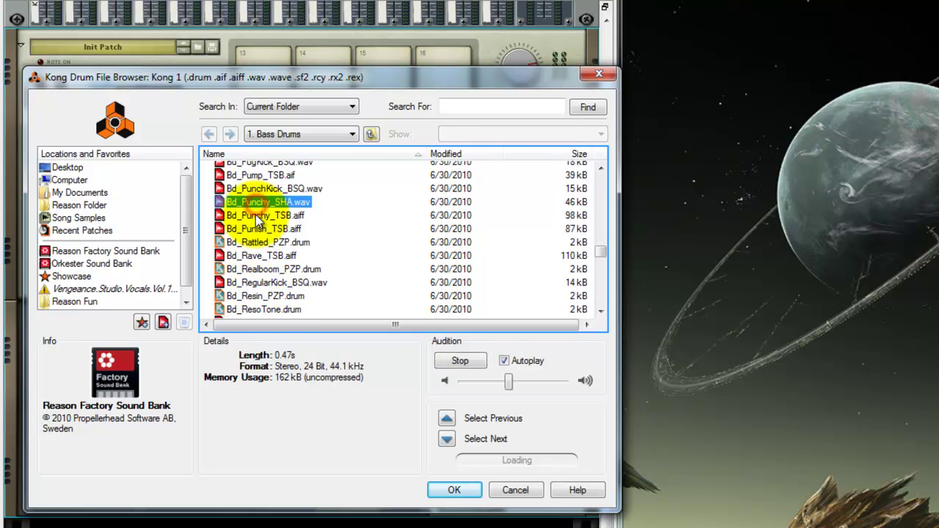
click(253, 228)
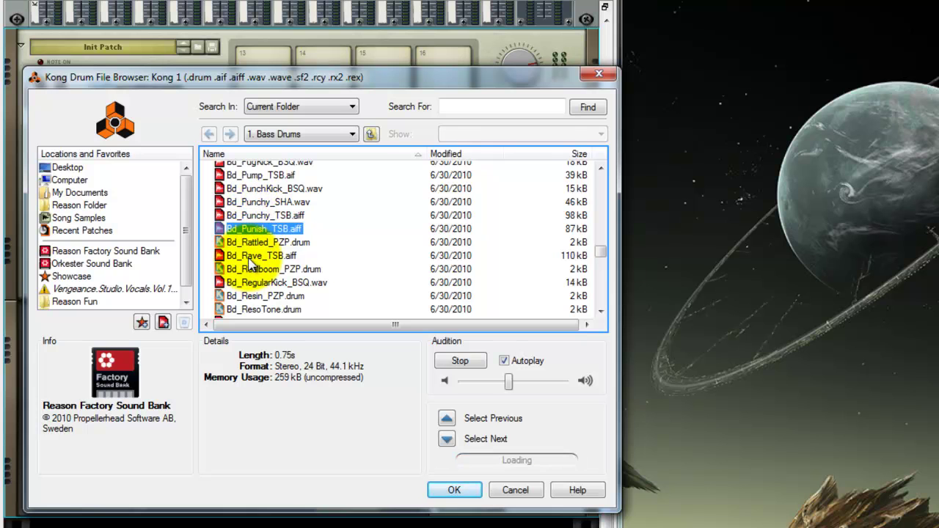
click(249, 256)
click(247, 284)
Step: Audition more bass drum samples for drum 2, from Bd_Ronco_TSB.aif and Bd_Room_TSB.aiff to Bd_Sissla_TSB.aiff and Bd_Skinny_TSB.aiff
scroll(248, 283, down, 4)
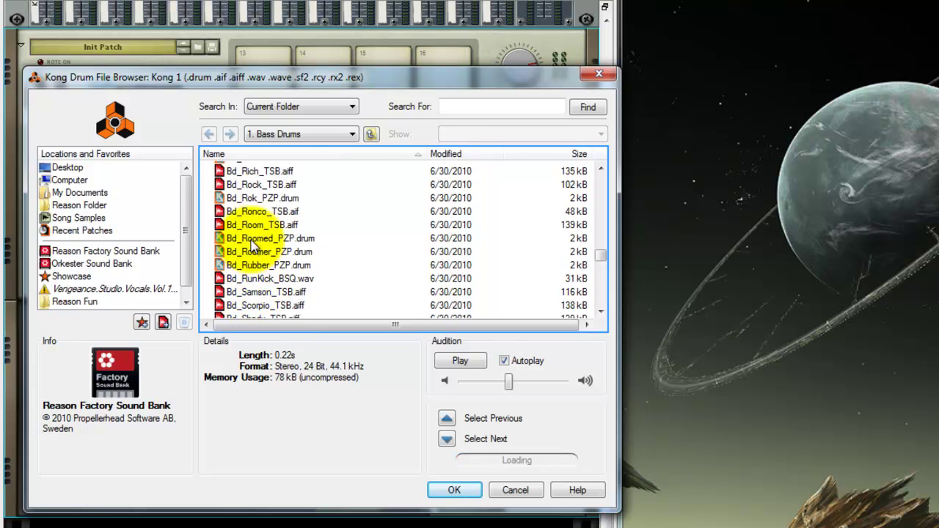
click(247, 213)
click(248, 225)
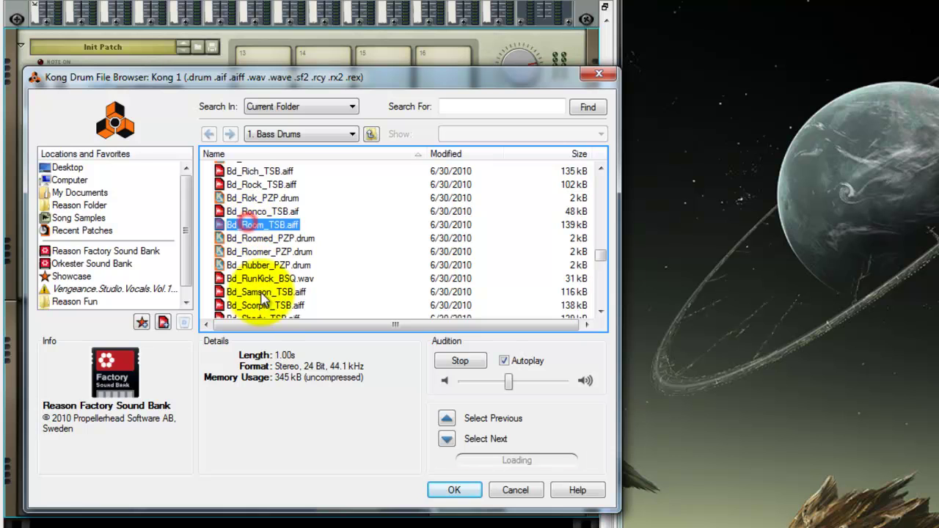
click(259, 281)
click(255, 303)
scroll(255, 303, down, 4)
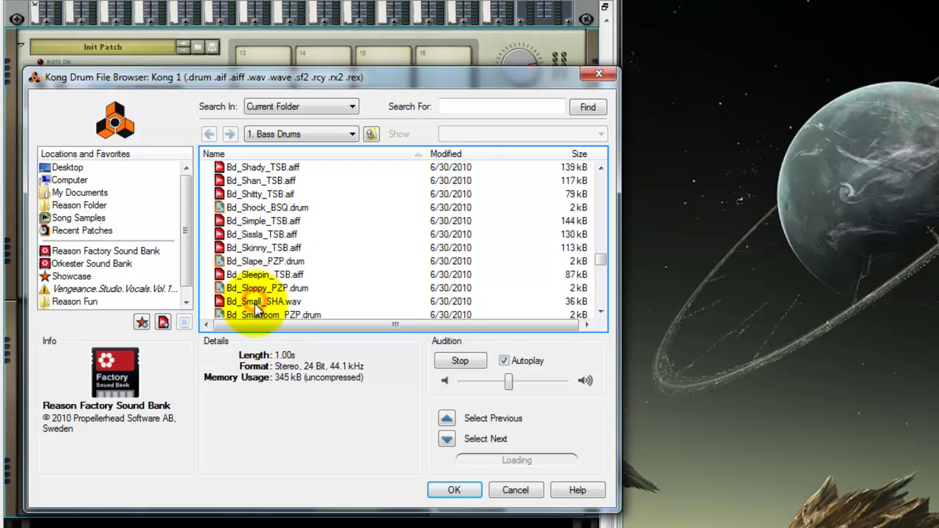
click(251, 234)
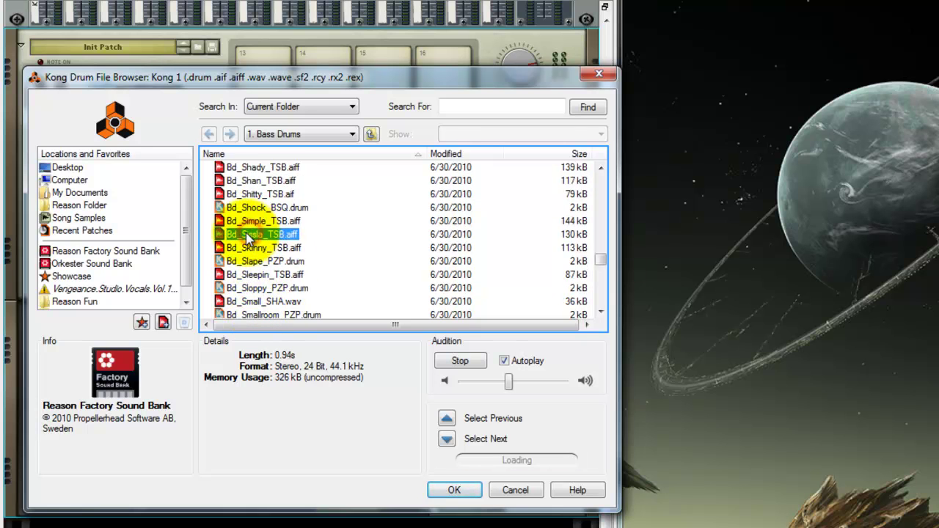
click(245, 246)
Step: Compare Bd_Sleepin_TSB.aiff with neighbouring samples such as Bd_Smash_TSB.aiff and load Bd_Sleepin_TSB.aiff into drum 2
scroll(245, 246, down, 1)
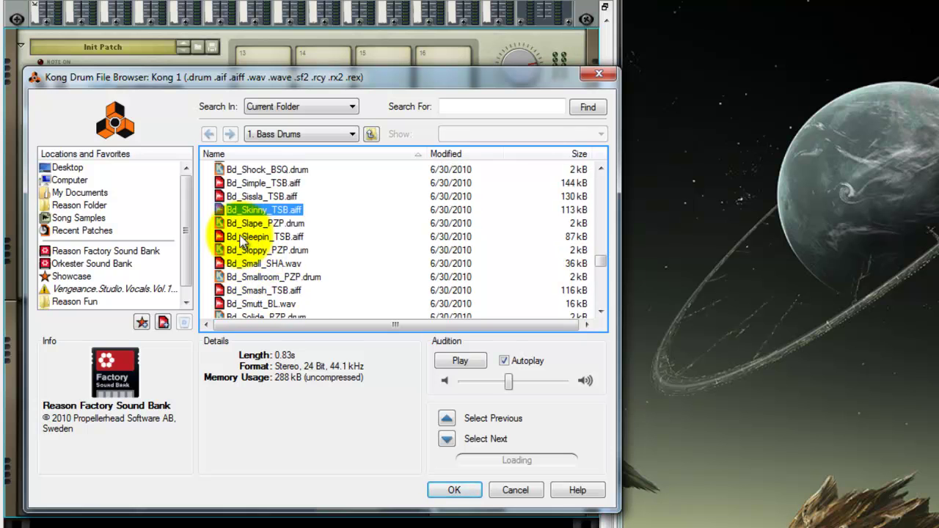
click(242, 236)
click(242, 250)
click(242, 263)
click(253, 223)
click(249, 236)
click(247, 290)
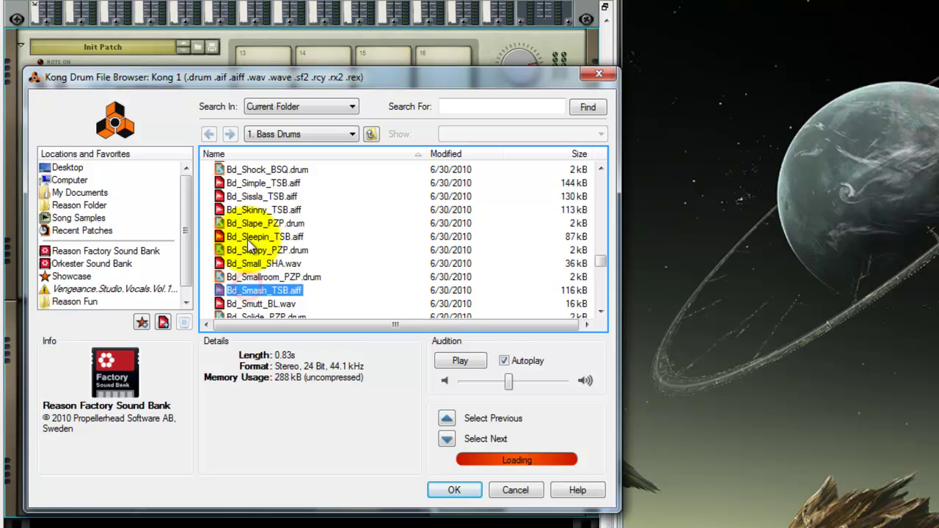
click(248, 236)
click(454, 489)
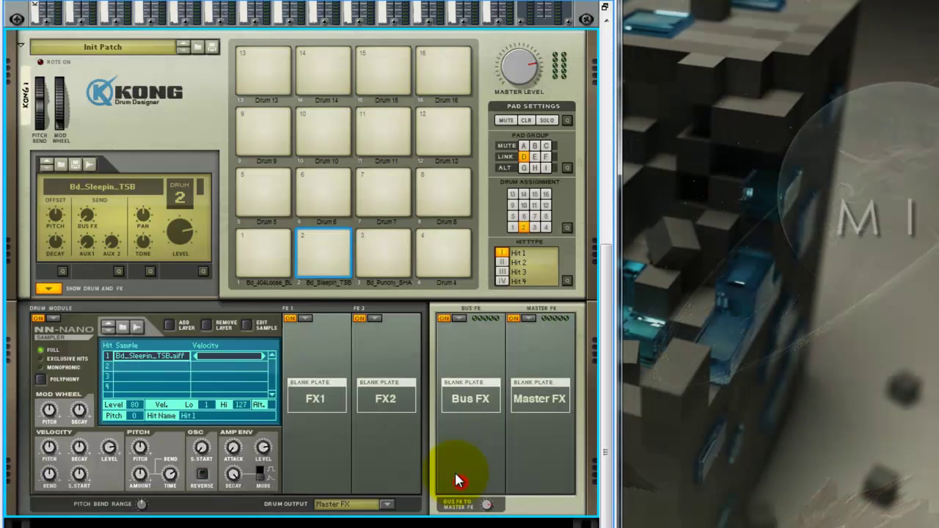
Step: Play the linked pads 2 and 3 while adjusting the amp envelope decay of drum 3's sampler
click(314, 243)
click(368, 239)
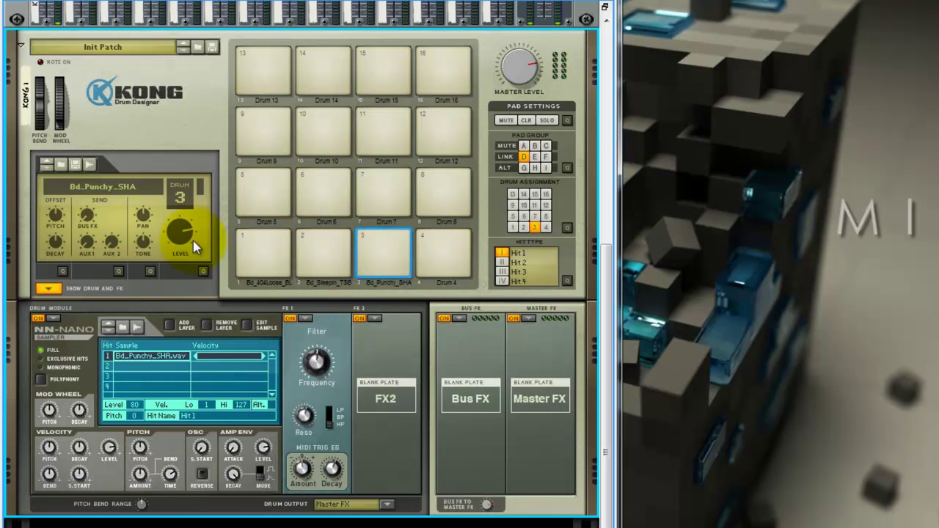
click(376, 245)
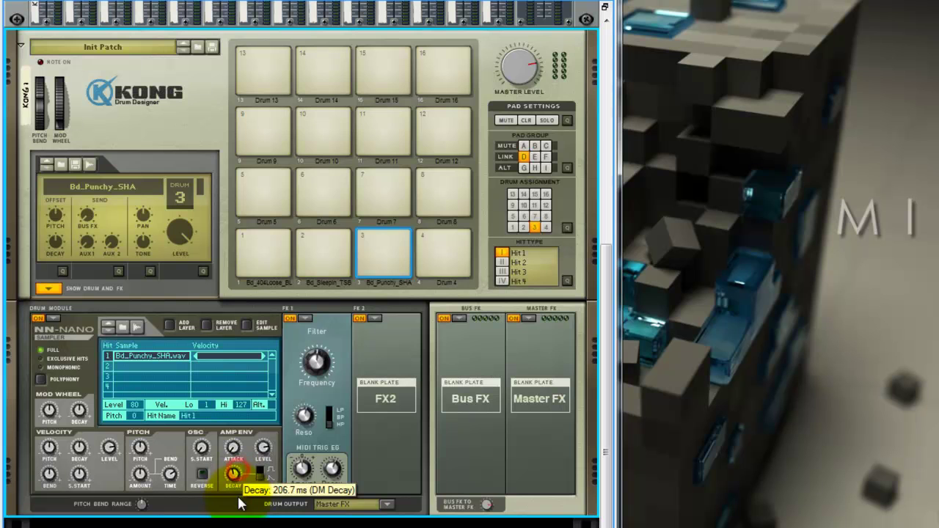
click(379, 236)
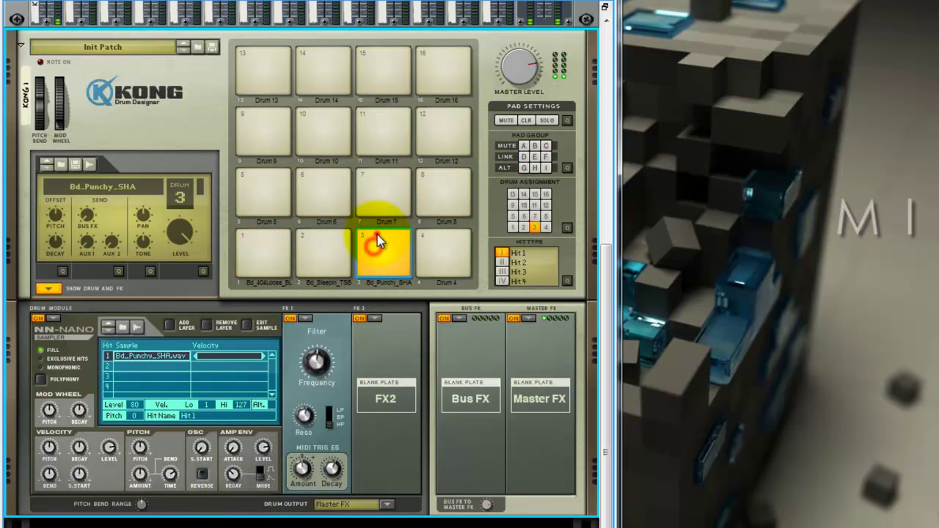
click(377, 236)
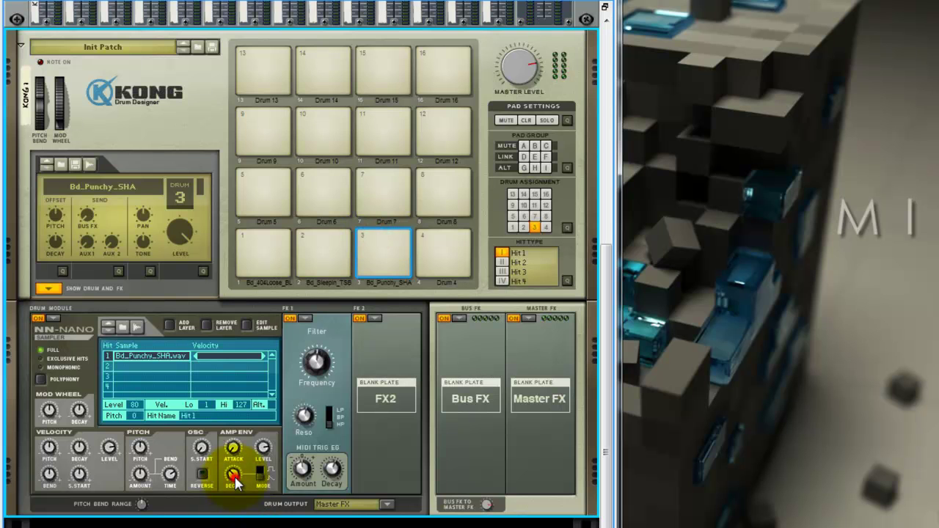
drag(234, 476, 235, 471)
click(369, 226)
click(371, 233)
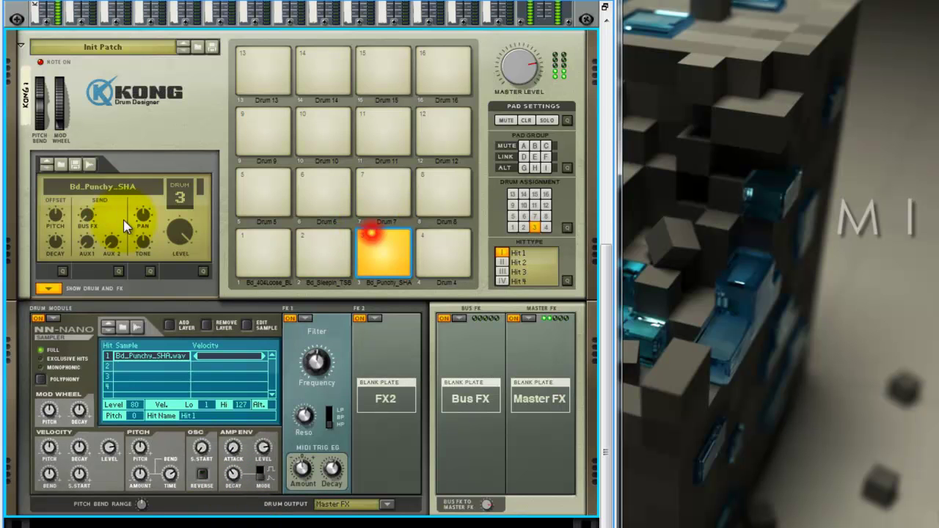
Step: Add a Compressor as drum 3's second effect, set Amount to 41 and Make Up Gain to 61, and audition the pad
click(379, 320)
click(428, 402)
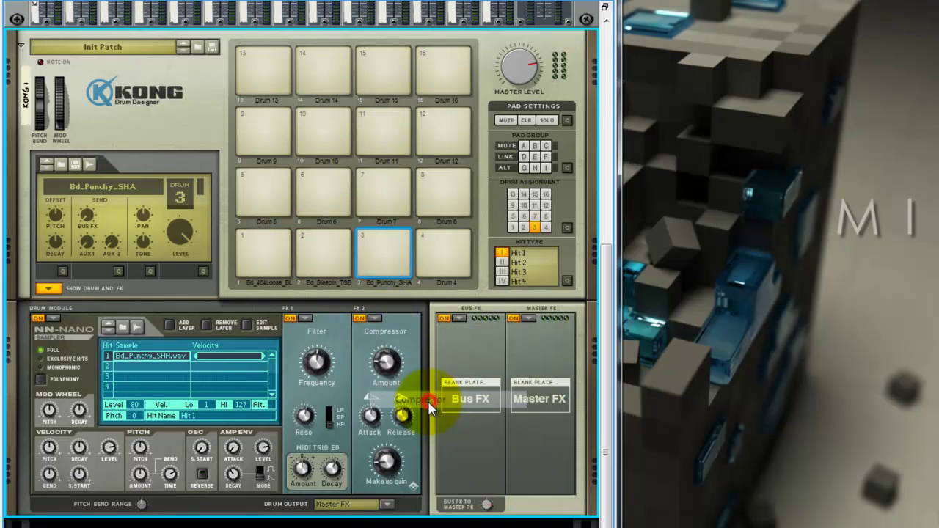
drag(394, 354, 396, 370)
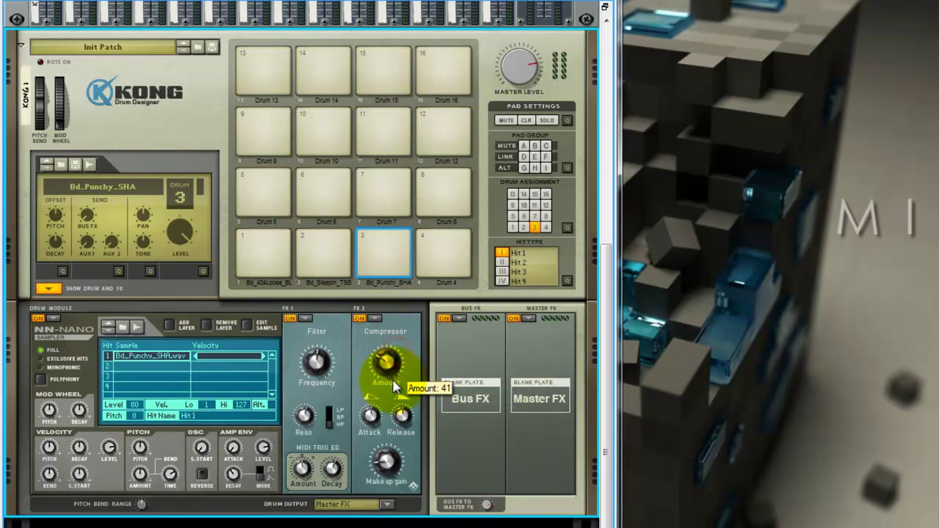
drag(385, 462, 383, 446)
click(377, 234)
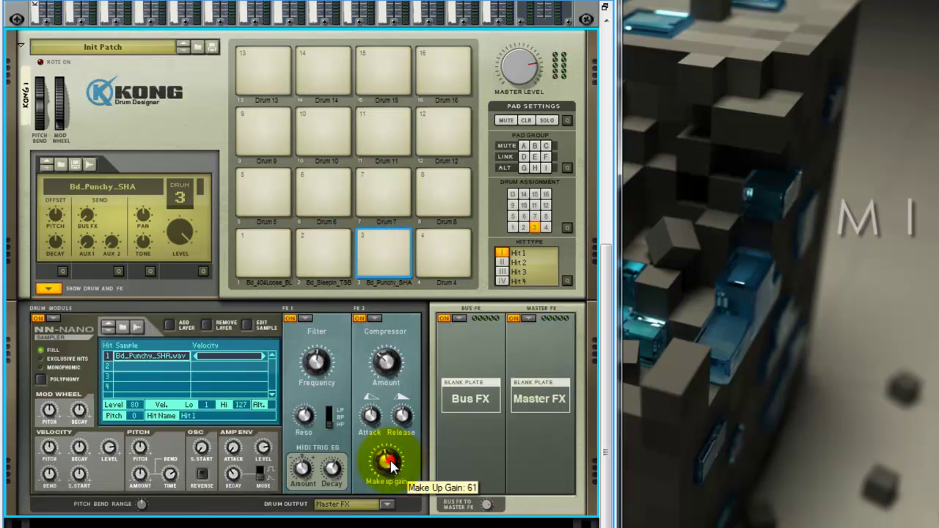
click(368, 242)
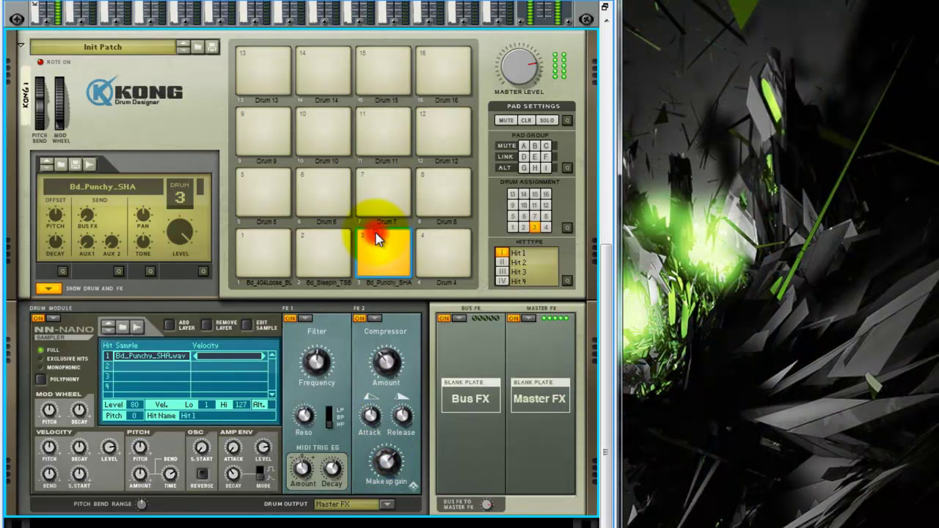
Step: Compare the compressed drum 3 with the linked pads 1 and 2 by playing them in turn
scroll(375, 239, up, 3)
click(370, 293)
click(373, 331)
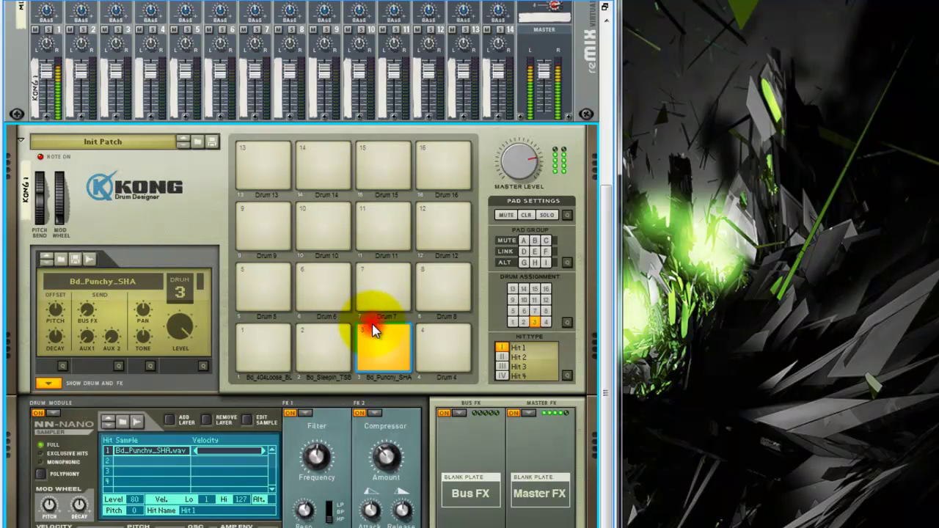
click(340, 332)
click(248, 330)
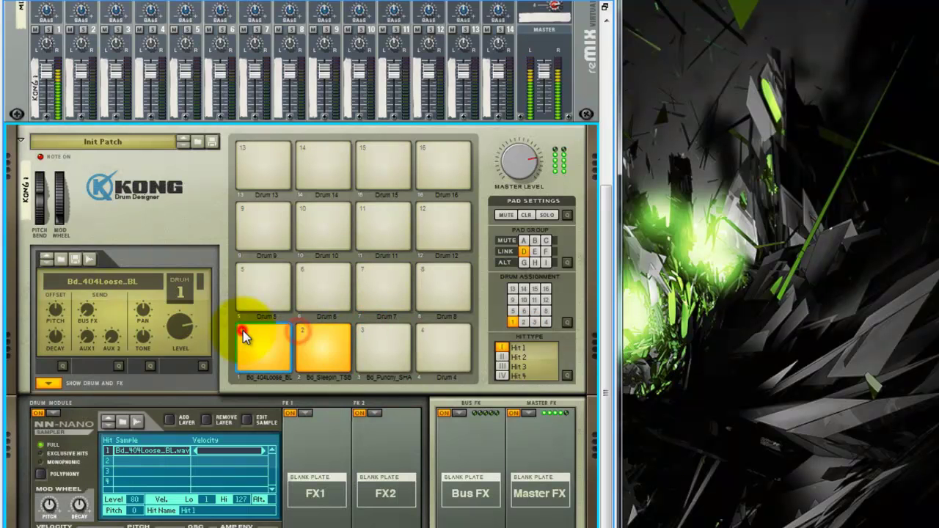
click(306, 323)
click(387, 338)
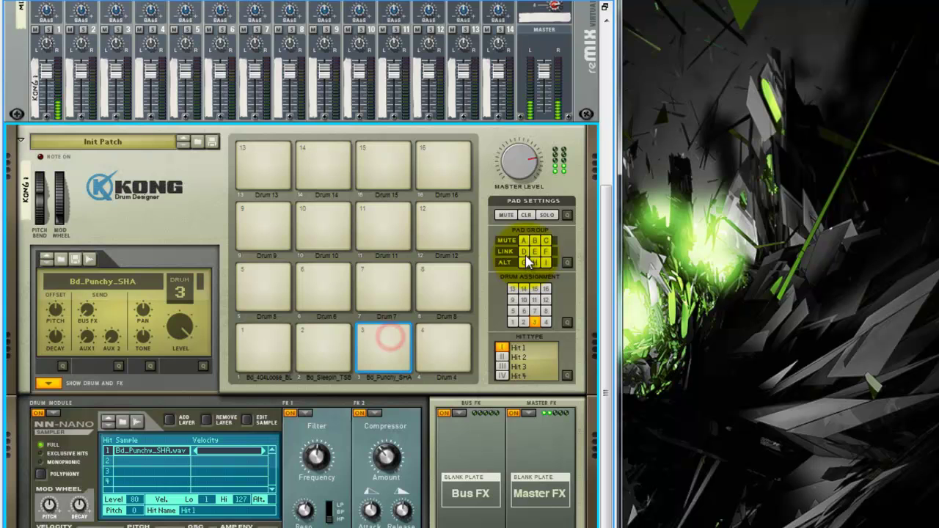
Step: Play pads 2, 3 and 1 again, checking the link group assigned to each pad
click(325, 335)
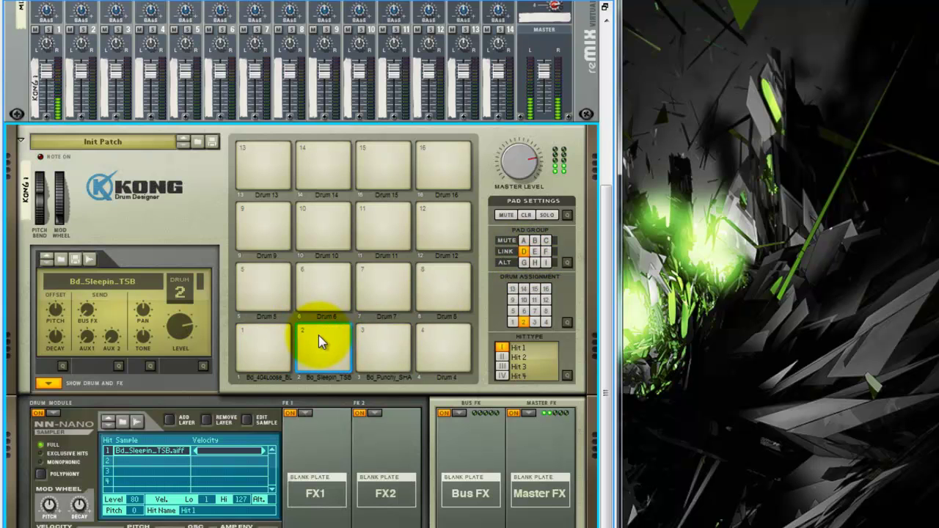
click(321, 333)
click(368, 348)
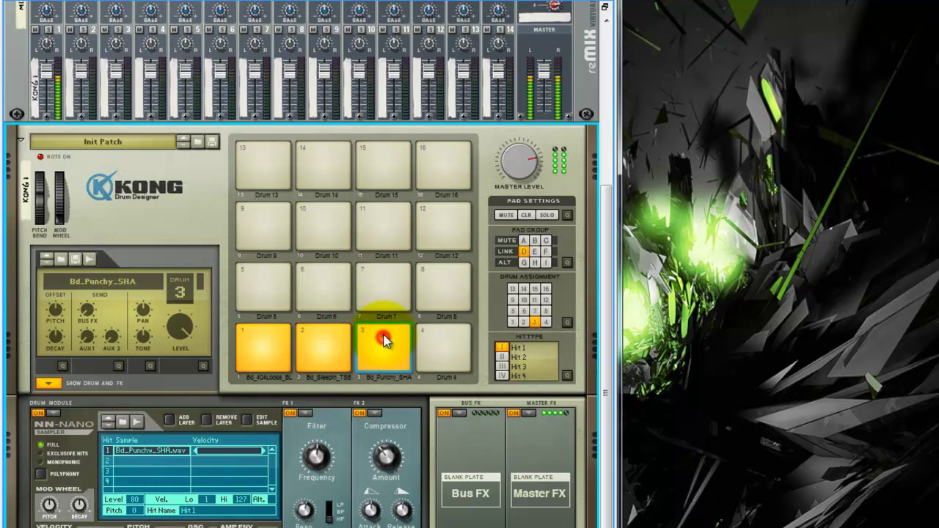
click(373, 331)
click(329, 335)
click(262, 347)
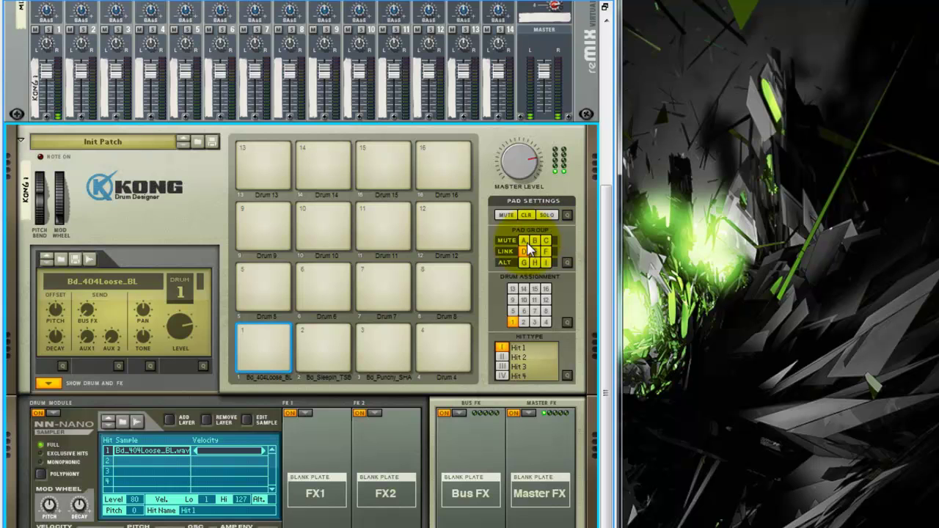
Step: Alternate between pads 2 and 3 to compare the Bd_Sleepin_TSB layer with Bd_Punchy_SHA
click(311, 335)
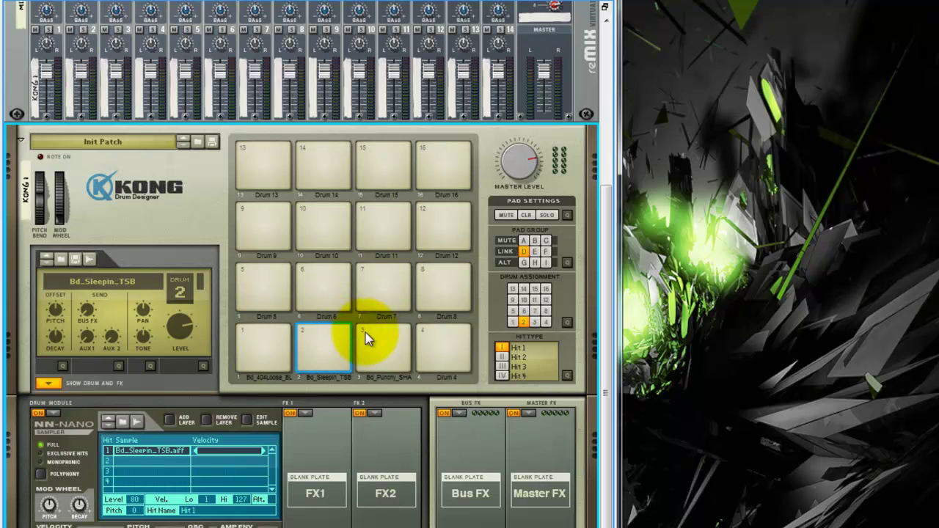
click(368, 333)
click(327, 337)
click(369, 338)
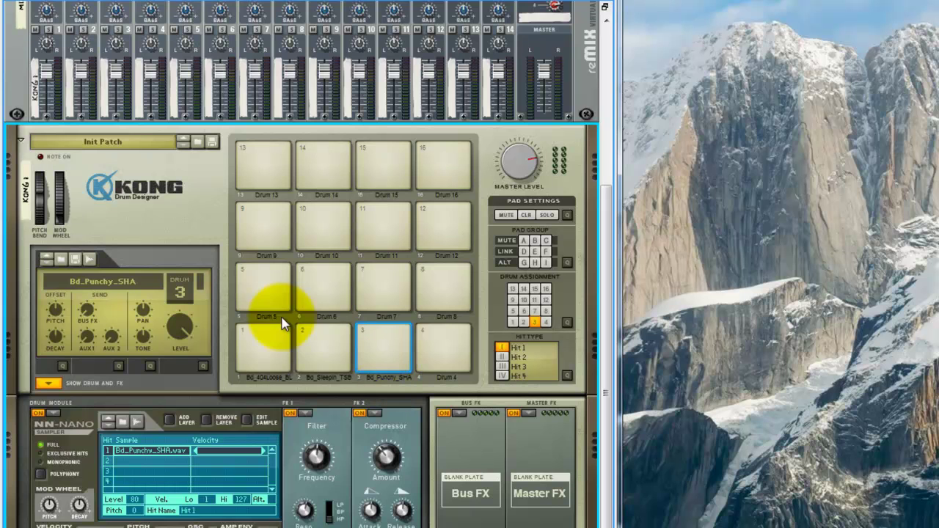
click(332, 336)
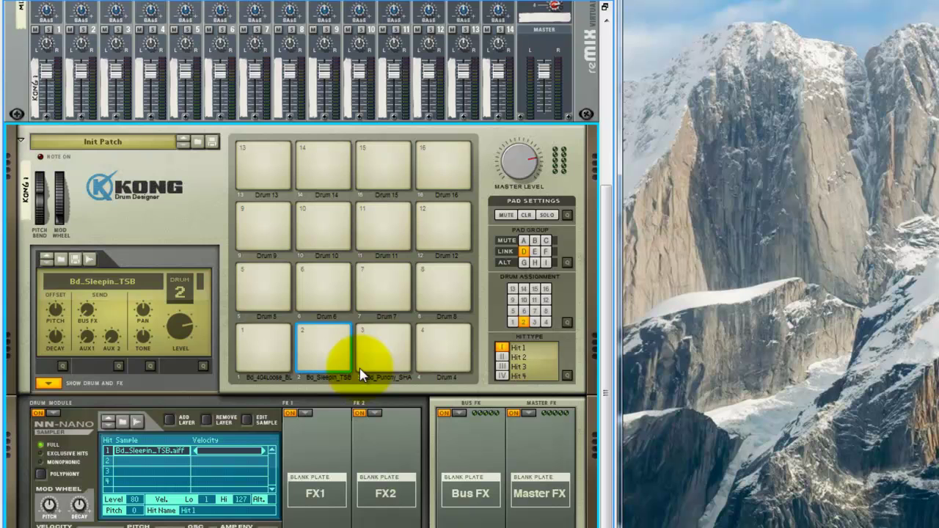
click(376, 333)
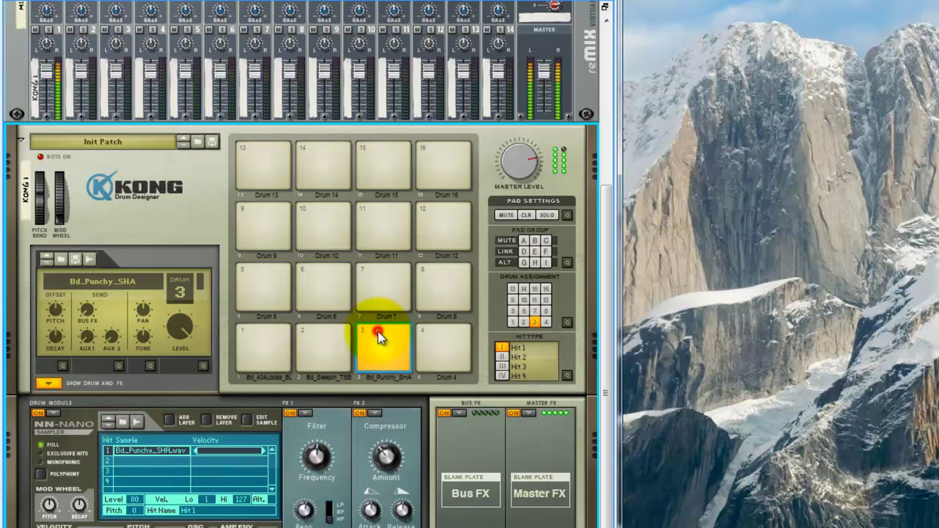
Step: Give drum 2 a Filter as its first effect in place of a trial Compressor, and audition the pad
click(308, 335)
click(305, 414)
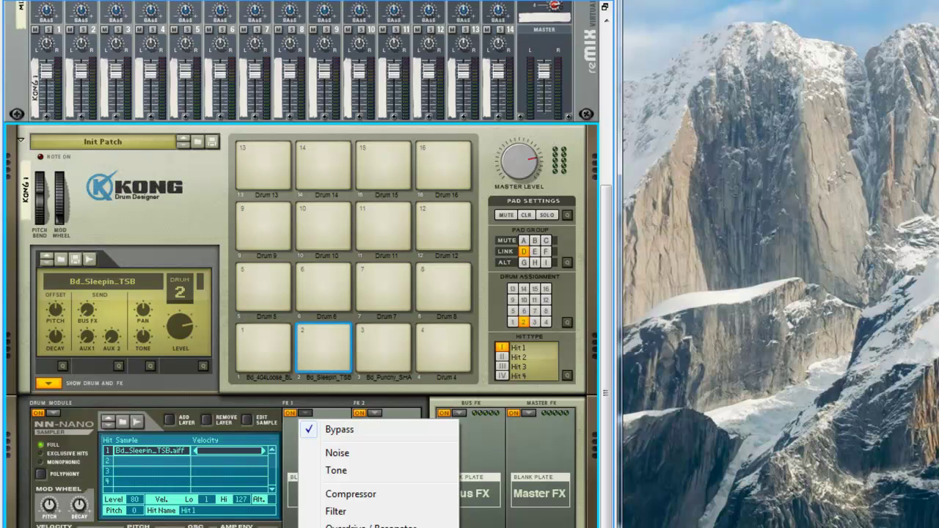
click(352, 493)
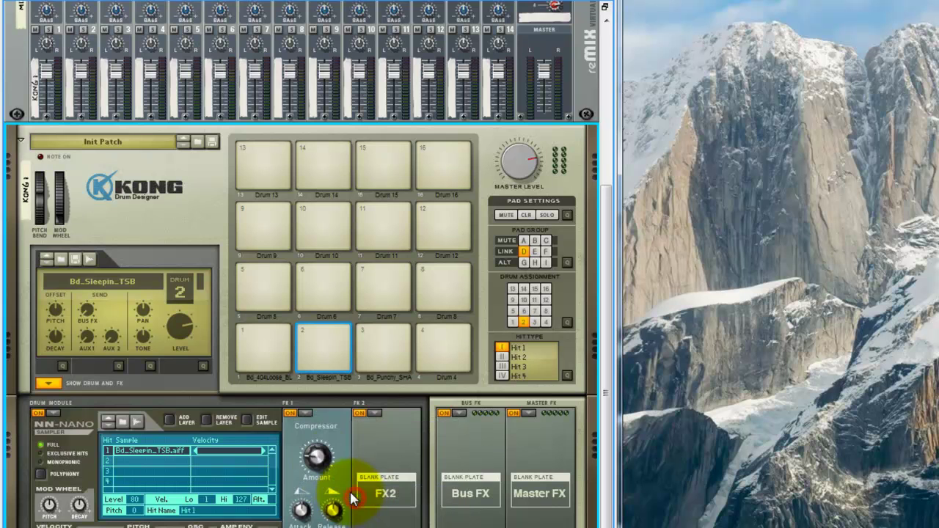
click(305, 415)
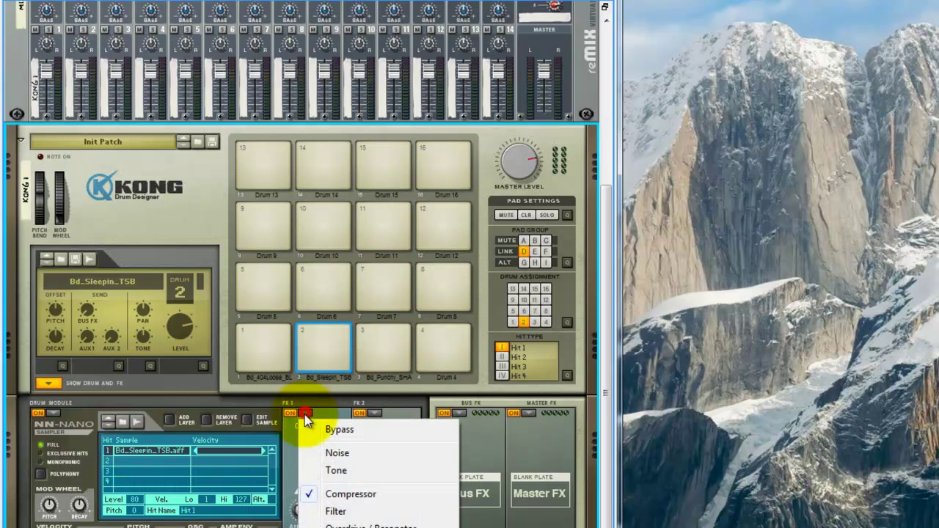
click(338, 511)
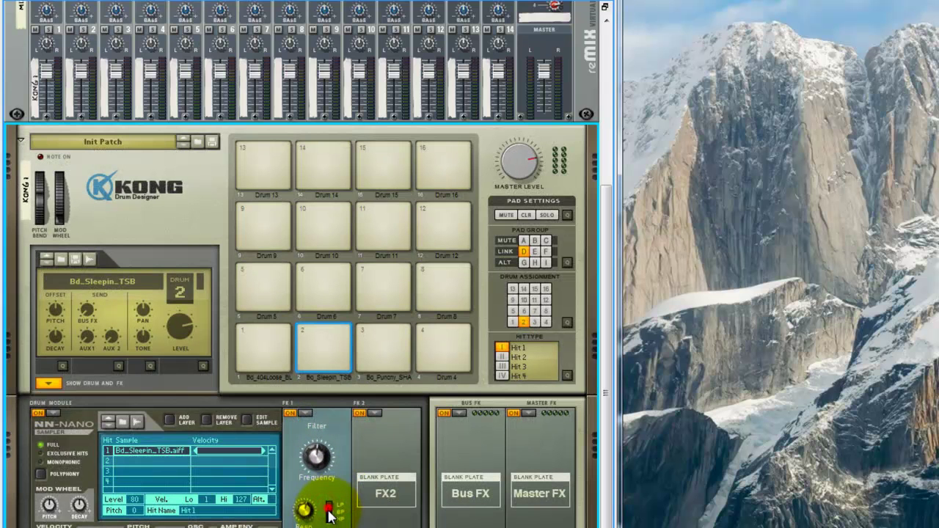
click(323, 348)
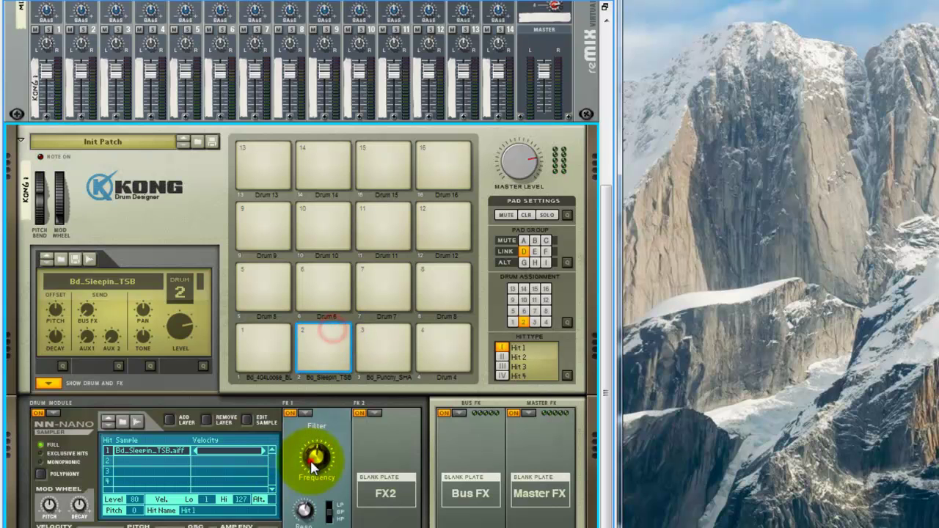
click(345, 359)
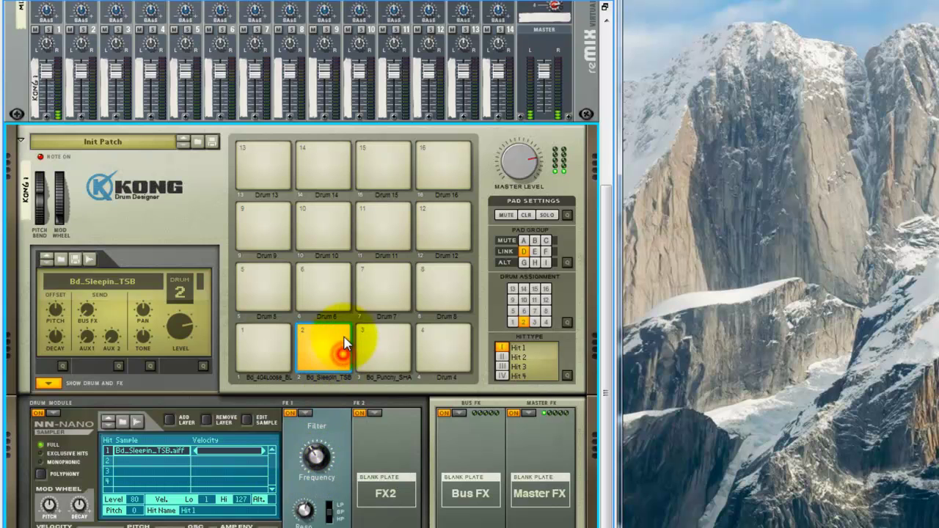
click(332, 338)
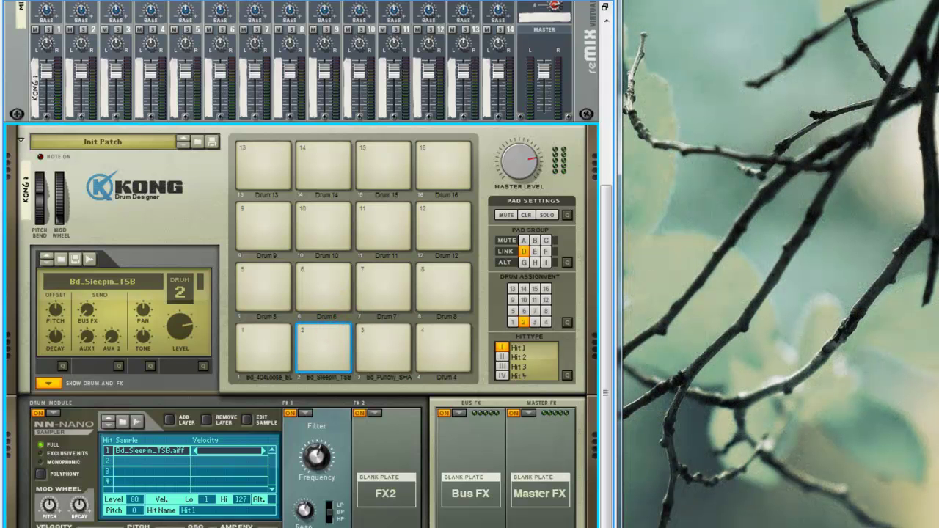
Step: Reveal the sequencer and create a one-bar clip on the Kong 1 lane, positioned at bar 1
drag(260, 522, 300, 260)
click(263, 429)
key(w)
drag(258, 429, 261, 429)
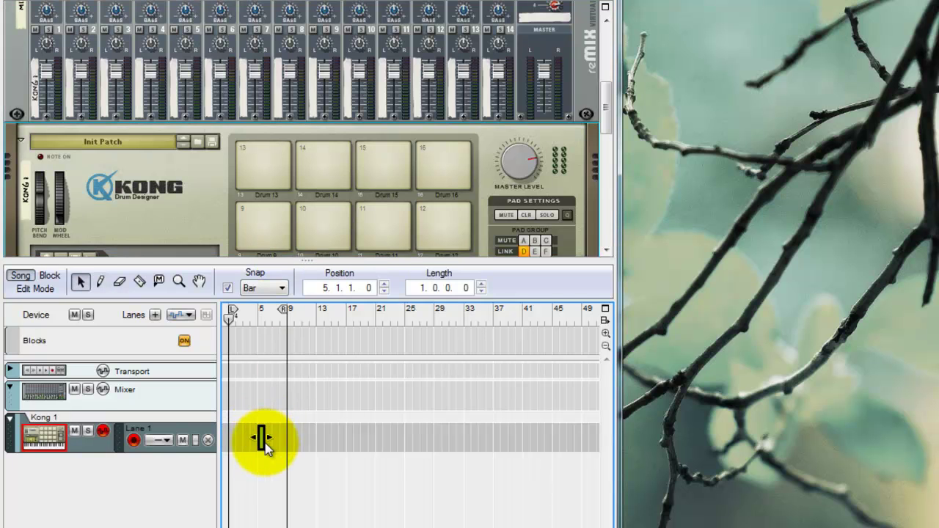
drag(265, 448, 236, 444)
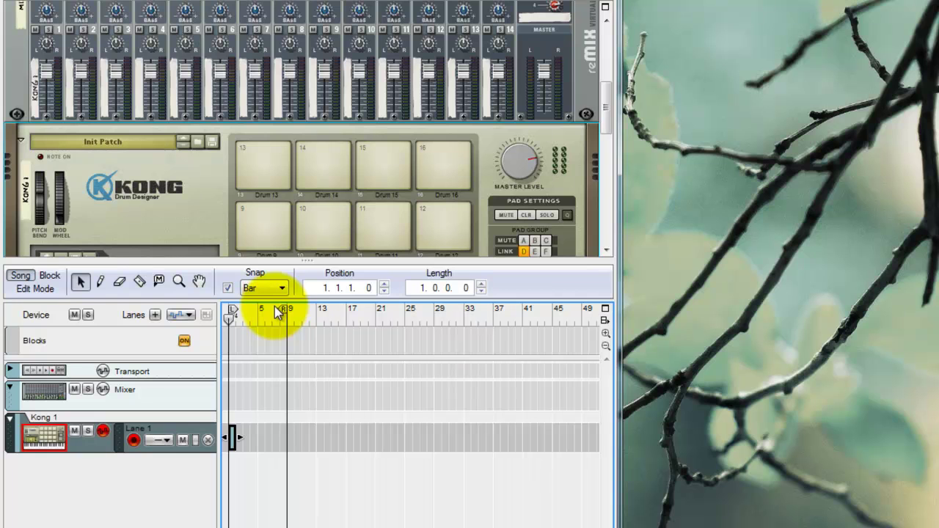
Step: Shorten the loop to the one-bar clip by moving the right locator to bar 2
drag(282, 312, 232, 315)
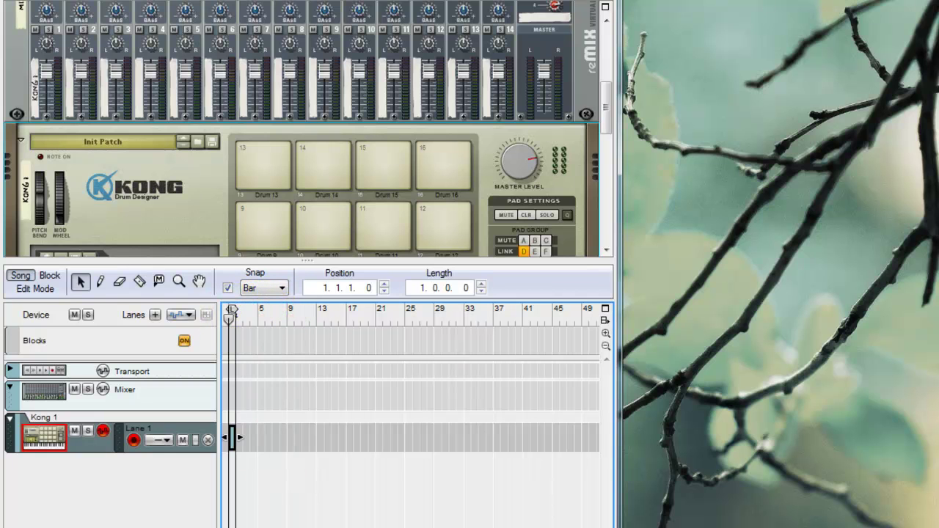
key(h)
key(h)
key(h)
key(h)
key(h)
key(h)
key(h)
key(h)
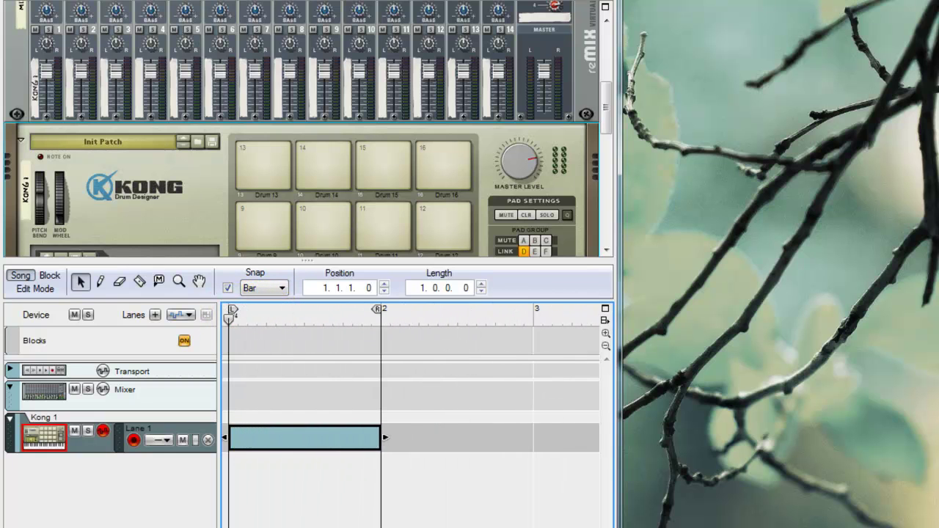
Step: Open the clip and draw four 1/16 notes on drum 2 (C#1), one on each beat of the bar
double_click(306, 440)
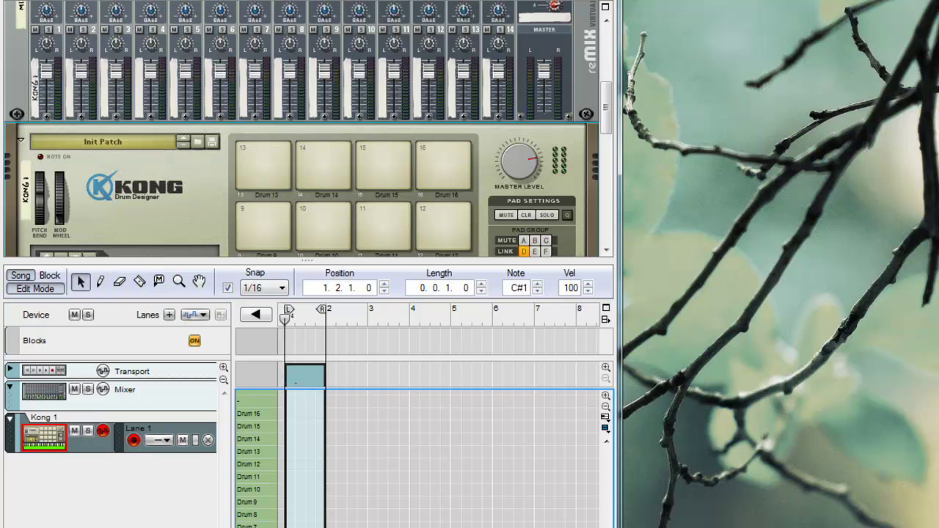
click(317, 522)
scroll(437, 415, right, 3)
scroll(438, 415, left, 3)
key(h)
key(h)
key(h)
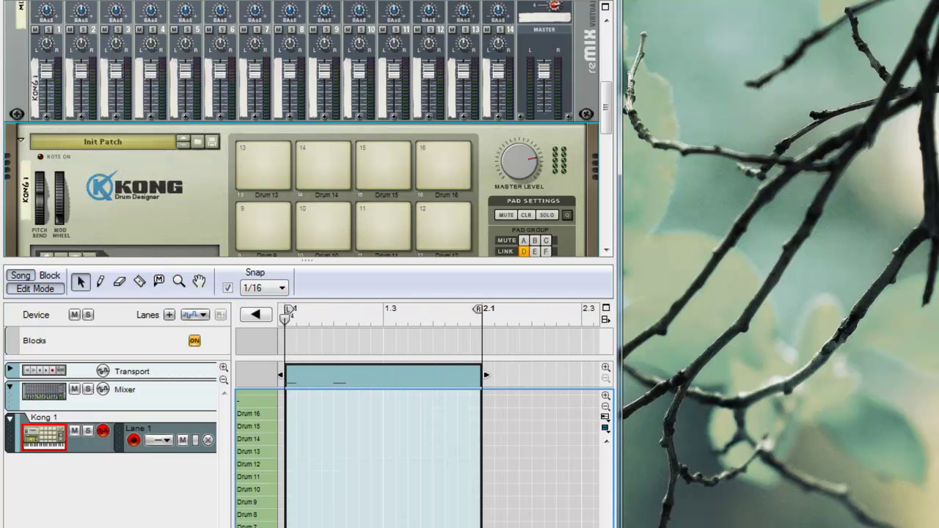
click(334, 475)
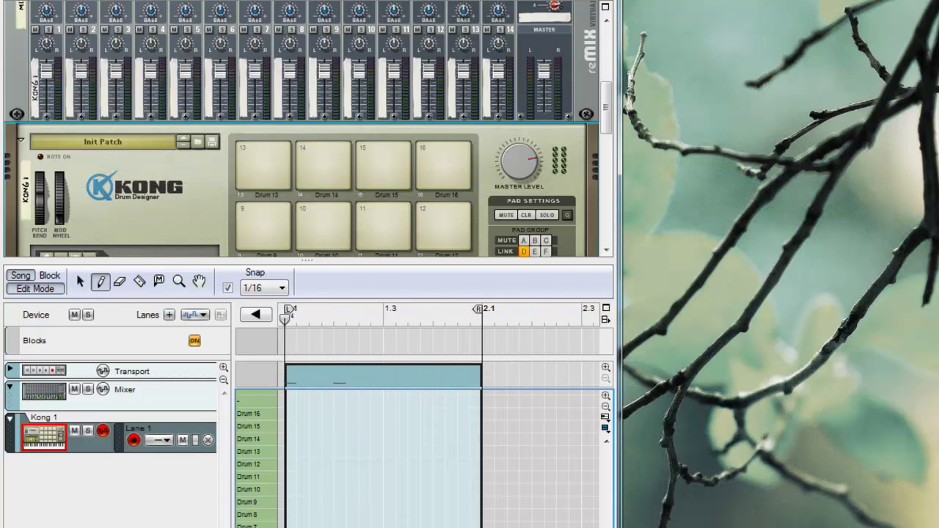
click(389, 526)
key(q)
click(454, 367)
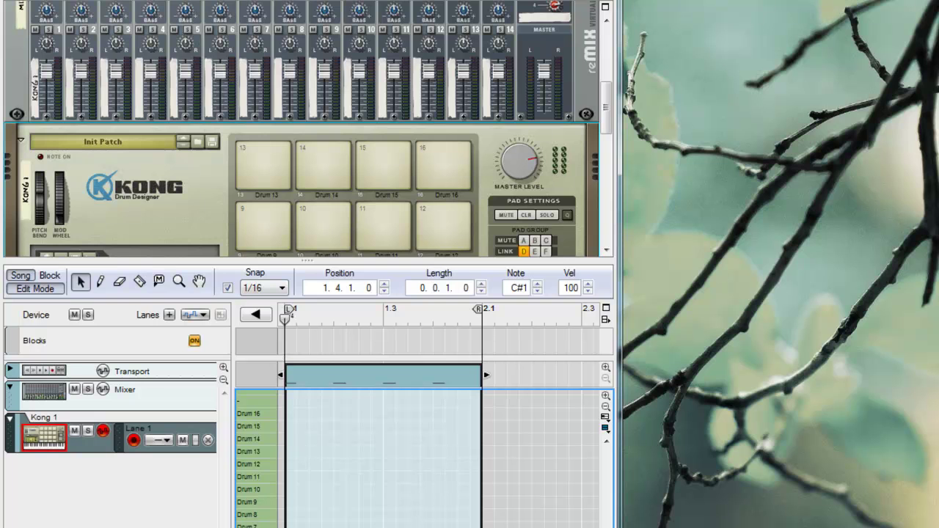
Step: Play the looped bass drum pattern and enlarge the sequencer to inspect the notes on the drum 2 row
click(376, 498)
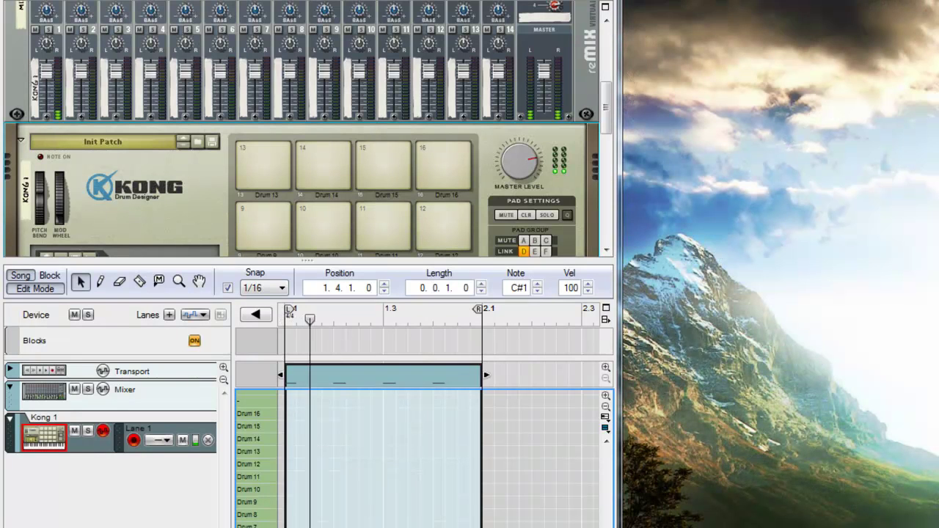
click(354, 454)
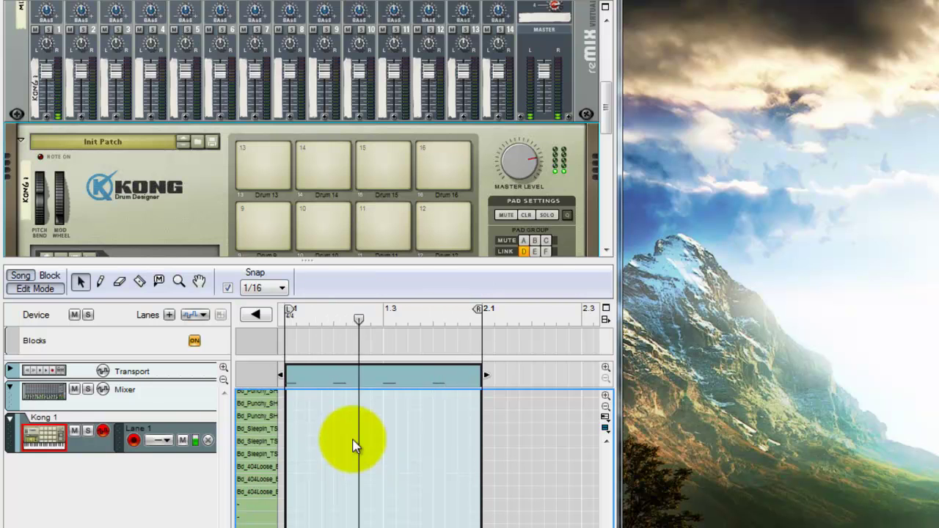
scroll(351, 438, up, 2)
drag(430, 260, 429, 73)
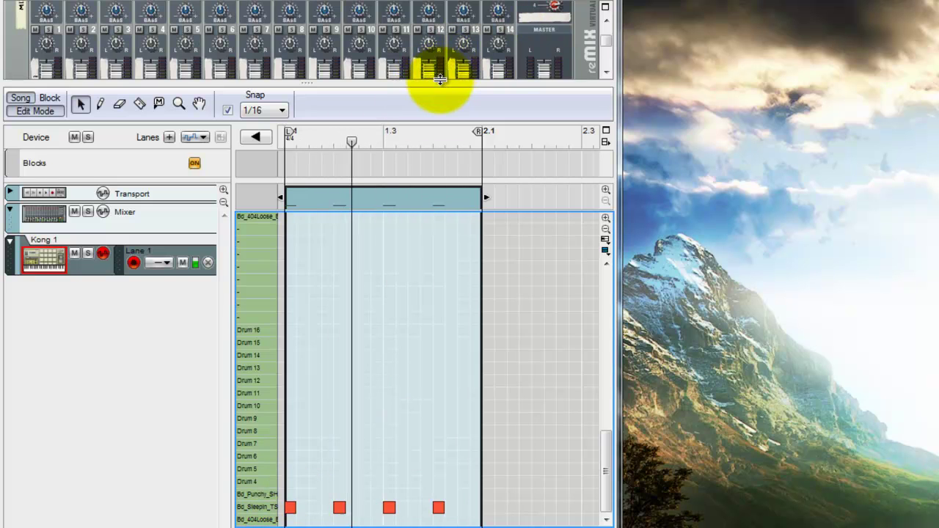
Step: Bring the Kong pads and drum modules back into view and audition pads 1, 3 and 2
drag(440, 80, 385, 484)
click(270, 343)
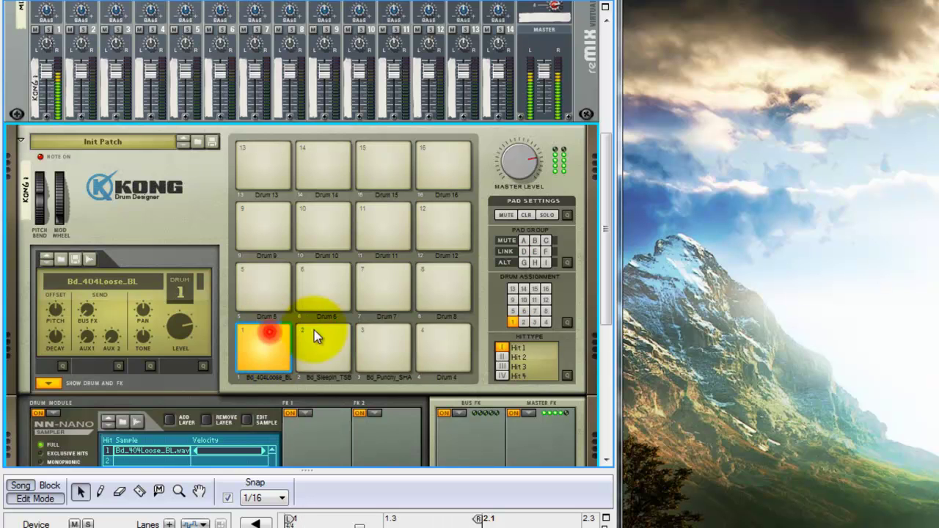
click(373, 329)
click(328, 335)
click(244, 340)
drag(406, 469, 404, 522)
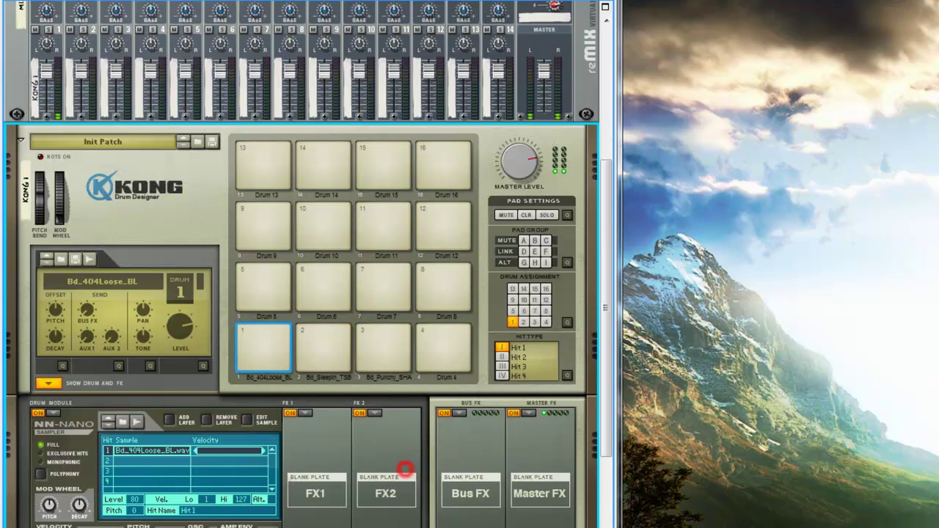
click(318, 347)
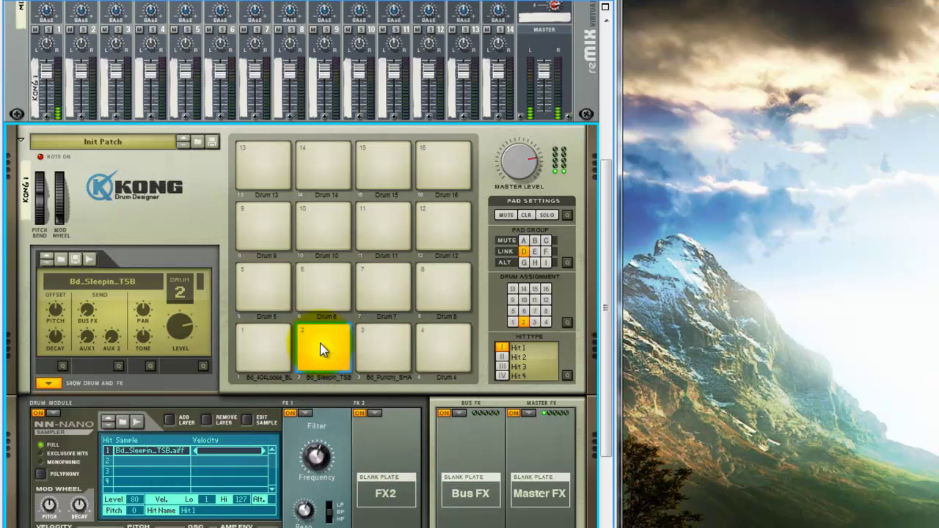
Step: Raise the frequency of the Filter in drum 2's first effect slot to 61
scroll(320, 343, down, 4)
click(318, 326)
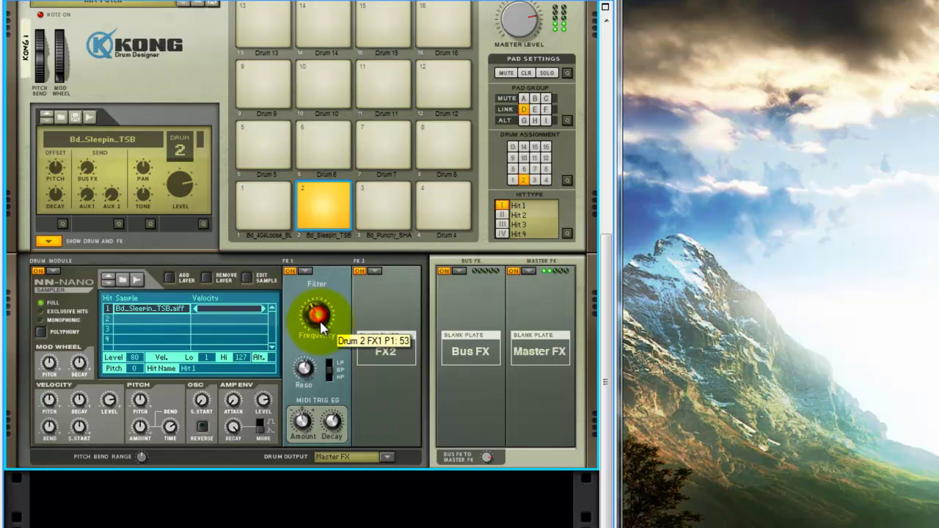
mouse_move(320, 322)
mouse_down()
mouse_move(322, 361)
mouse_move(320, 309)
mouse_up()
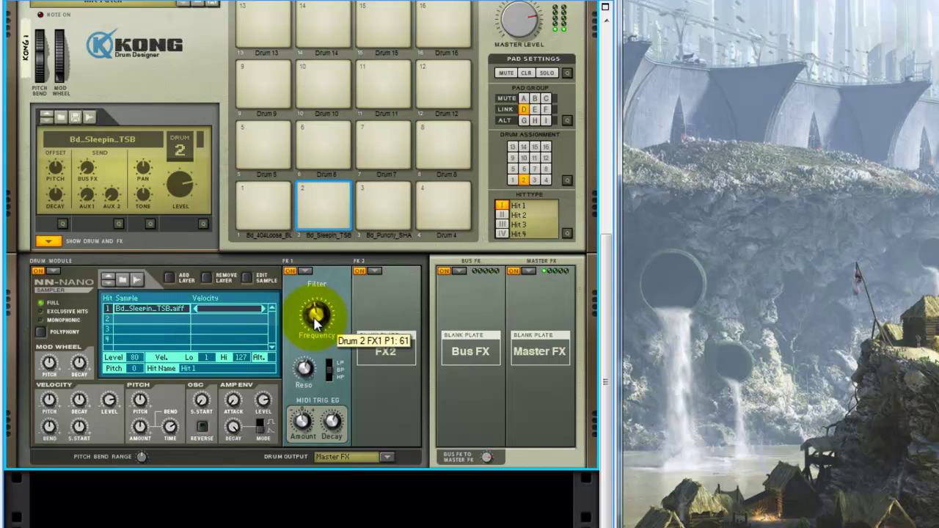
Step: Add a Compressor in drum 2's second effect slot, lower its amount and raise its make-up gain to 88
click(374, 271)
click(404, 351)
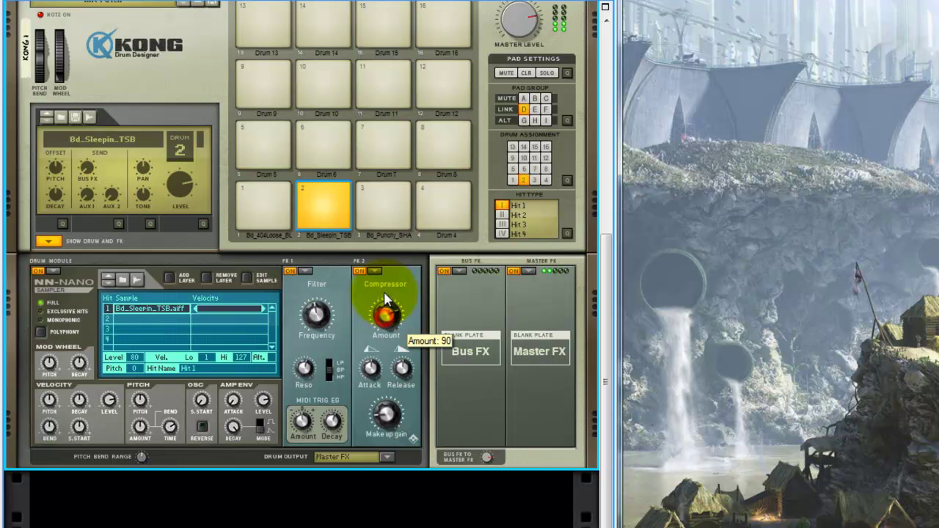
drag(385, 294, 384, 313)
drag(388, 412, 389, 394)
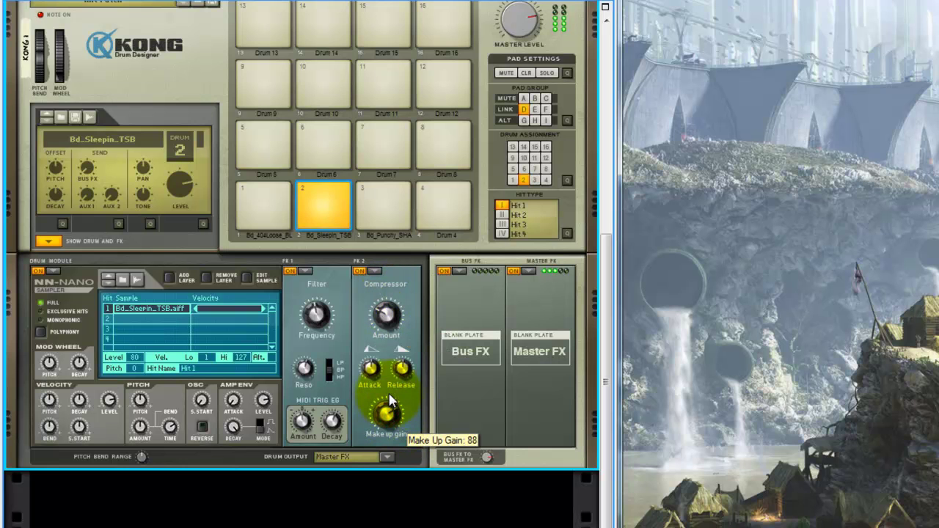
Step: Audition pads 3 and 2, and shorten the amp envelope decay of drum 2 to about 65 ms
click(365, 190)
click(349, 189)
click(362, 189)
click(327, 191)
drag(231, 427, 231, 469)
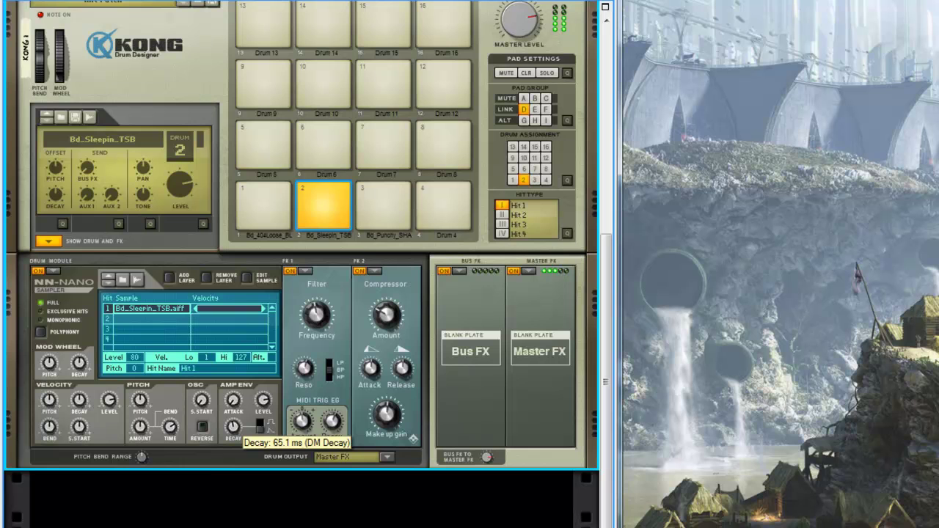
Step: Audition pads 2 and 3, and select pad 1 (Bd_404Loose_BL) for editing
click(317, 189)
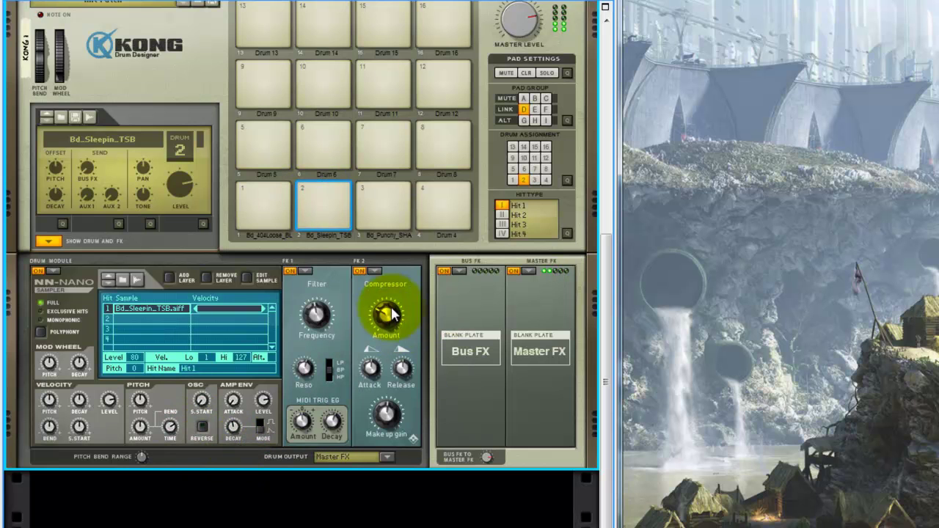
click(395, 208)
click(272, 198)
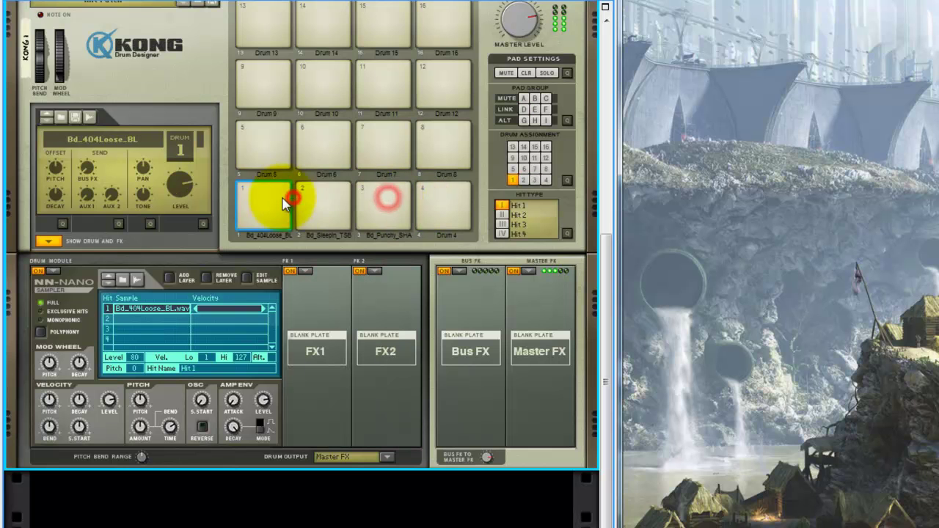
Step: Try a Filter in drum 1's first effect slot, adjusting its frequency while auditioning pad 1
click(306, 271)
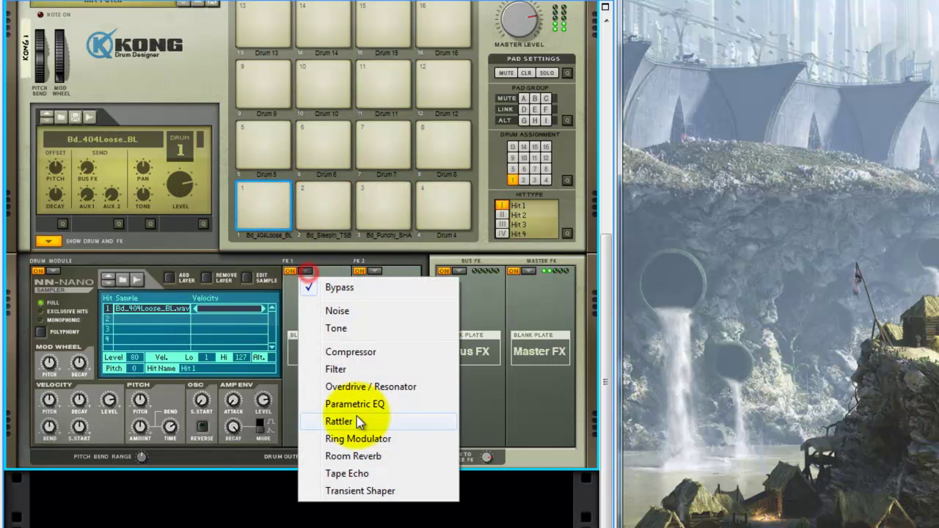
click(345, 369)
drag(324, 314, 315, 307)
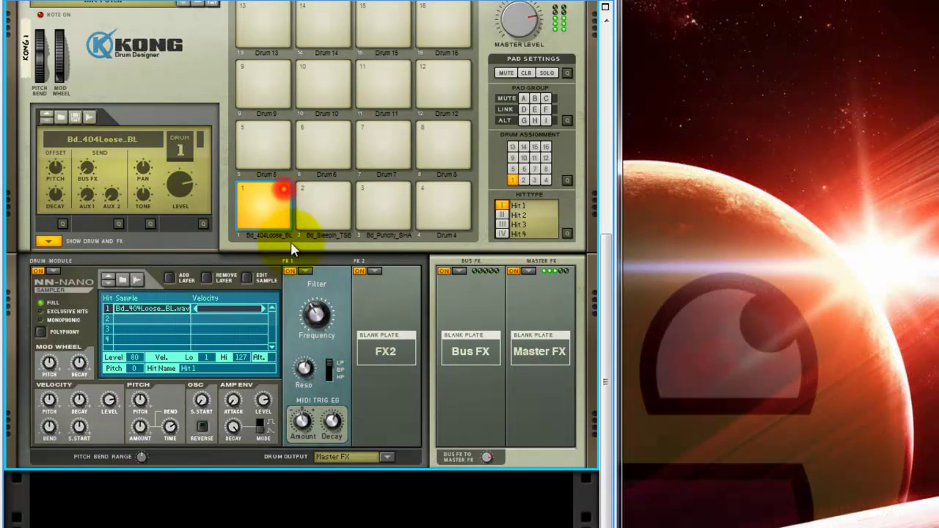
click(315, 314)
click(262, 190)
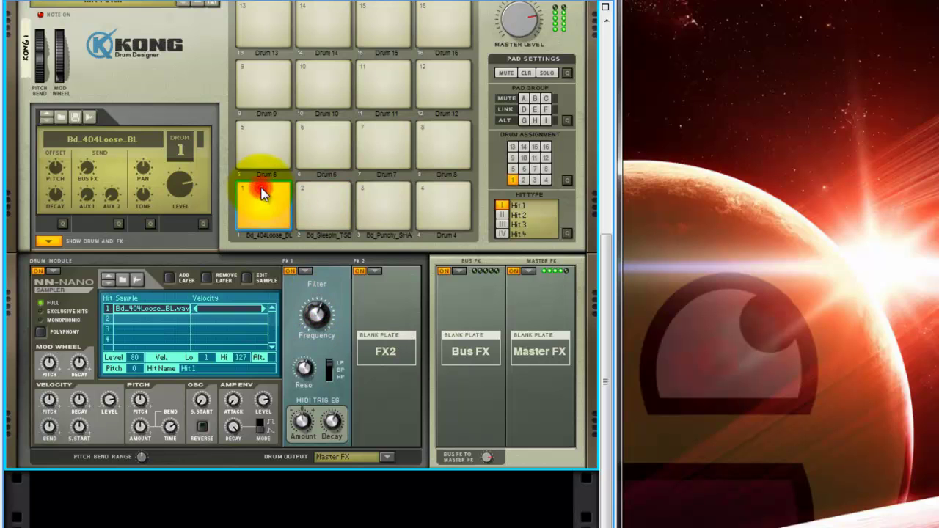
click(315, 314)
click(285, 202)
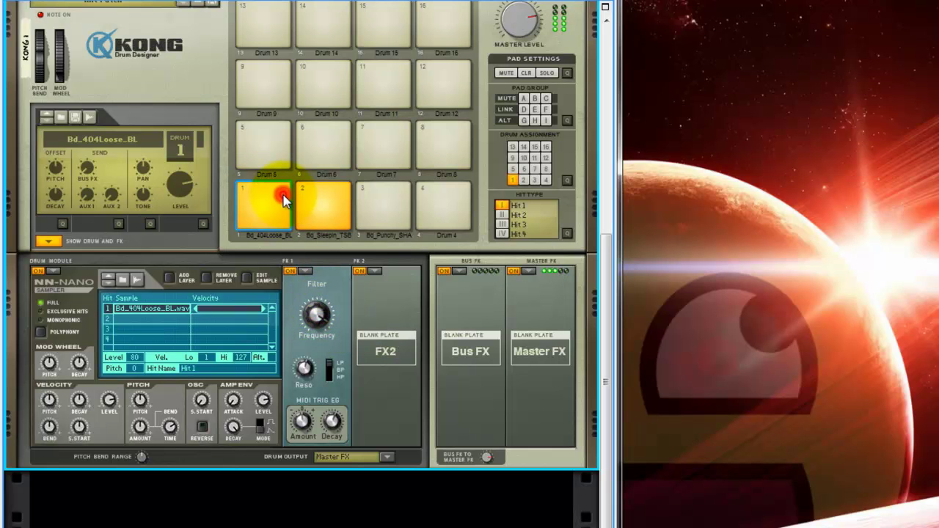
click(315, 313)
click(267, 184)
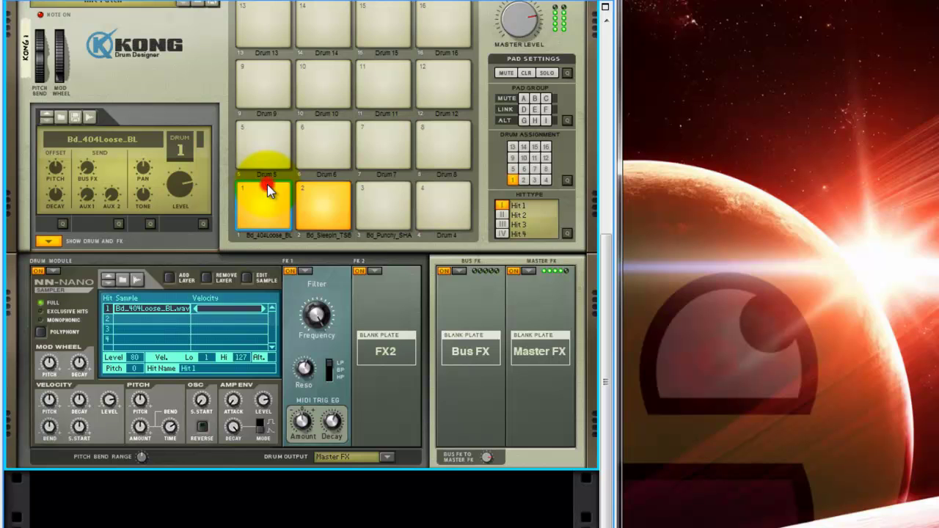
Step: Switch drum 1's first effect to a Compressor, adjust its amount, raise its make-up gain and audition pad 1
click(306, 270)
click(349, 347)
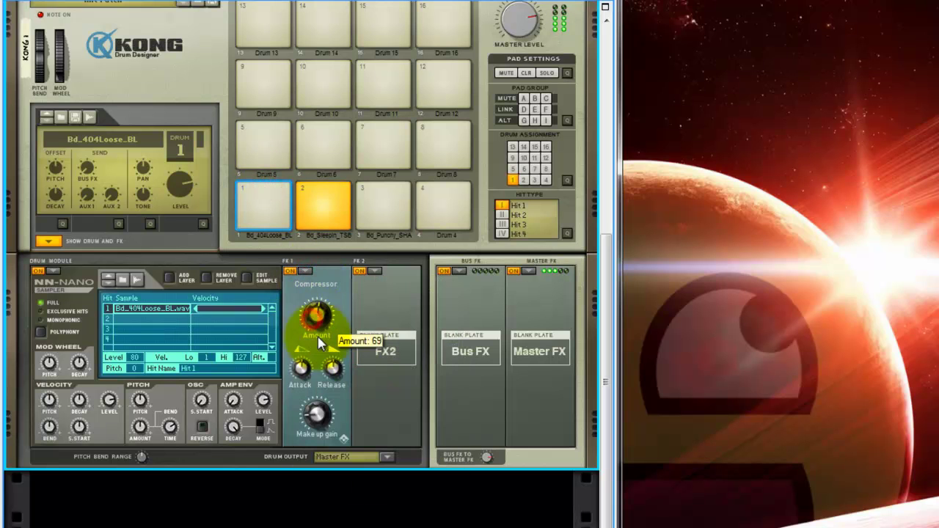
drag(314, 321, 312, 330)
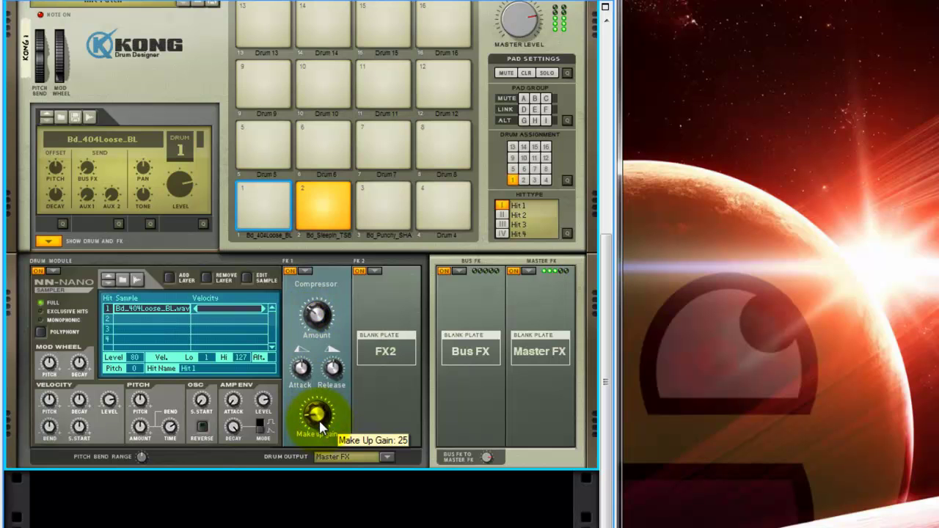
drag(318, 420, 307, 401)
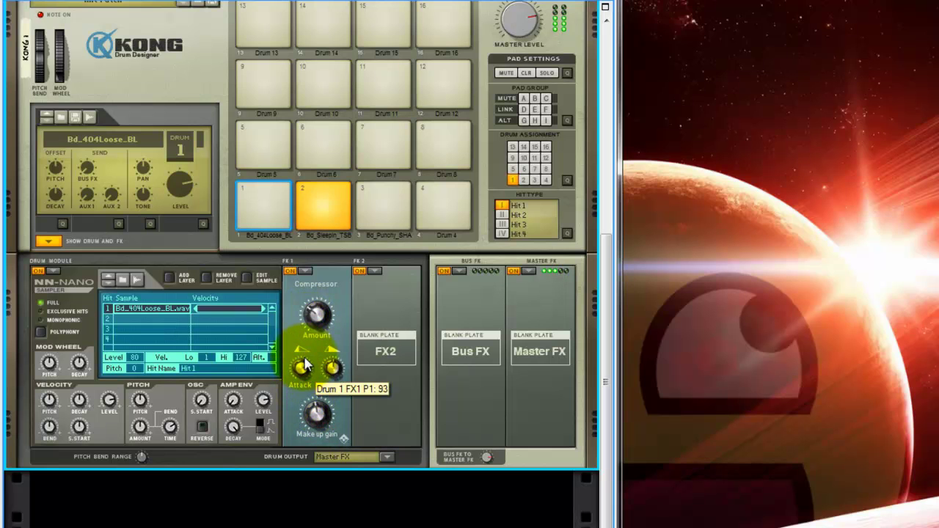
click(271, 198)
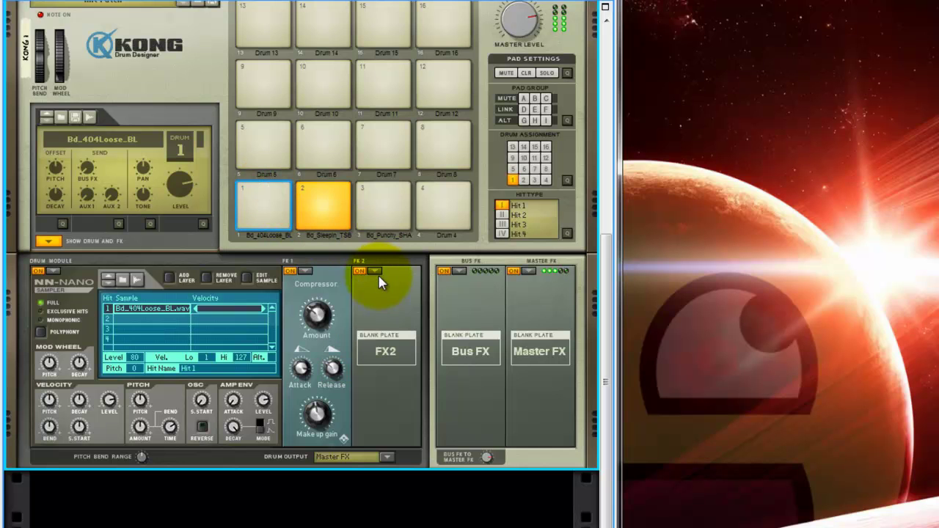
click(319, 412)
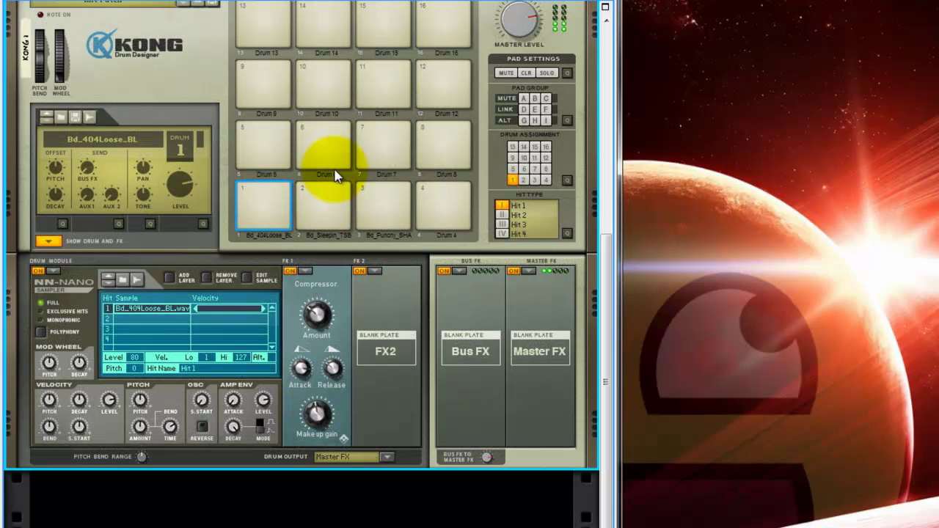
Step: Assign pads 1 and 3 to link group D with pad 2, and select pad 2
scroll(414, 293, up, 3)
click(456, 454)
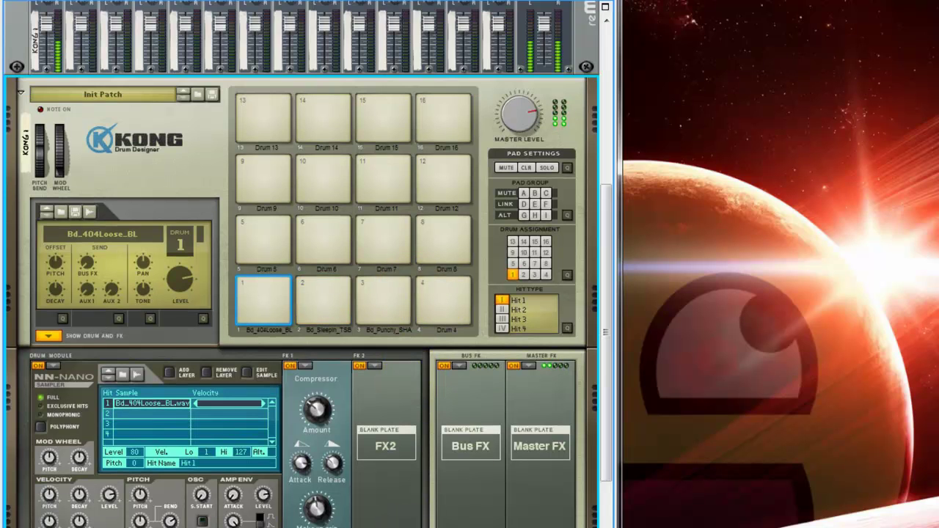
click(523, 193)
click(523, 204)
click(341, 308)
click(388, 279)
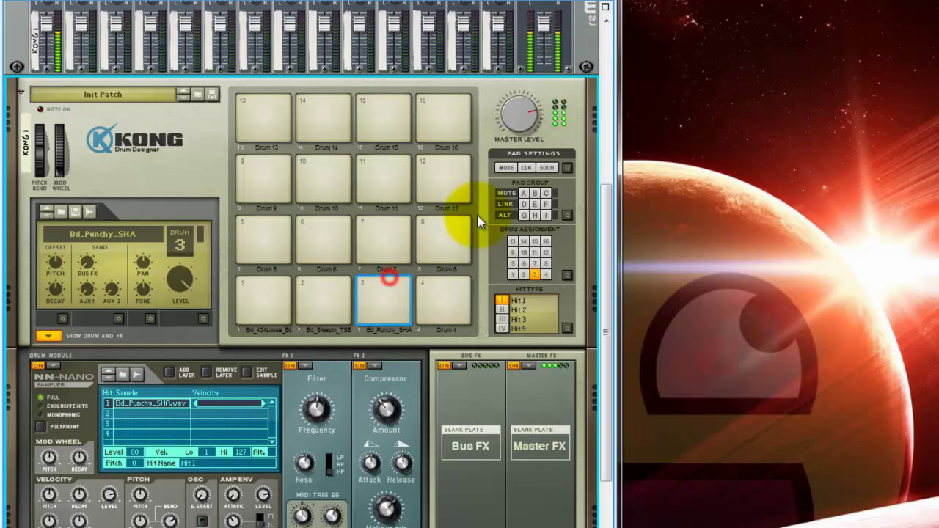
click(289, 287)
click(310, 279)
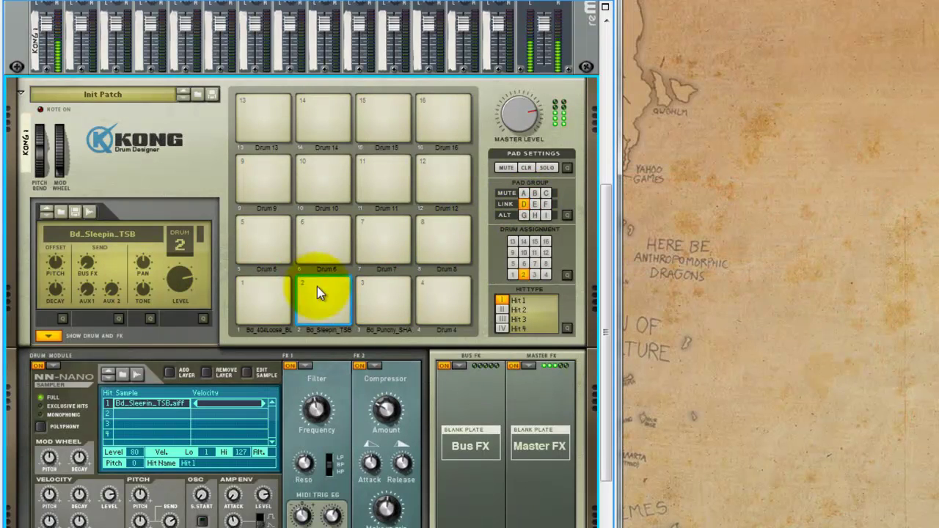
Step: Add an MClass Compressor to the rack directly below the Kong
scroll(314, 286, up, 5)
scroll(121, 371, down, 3)
scroll(119, 364, down, 3)
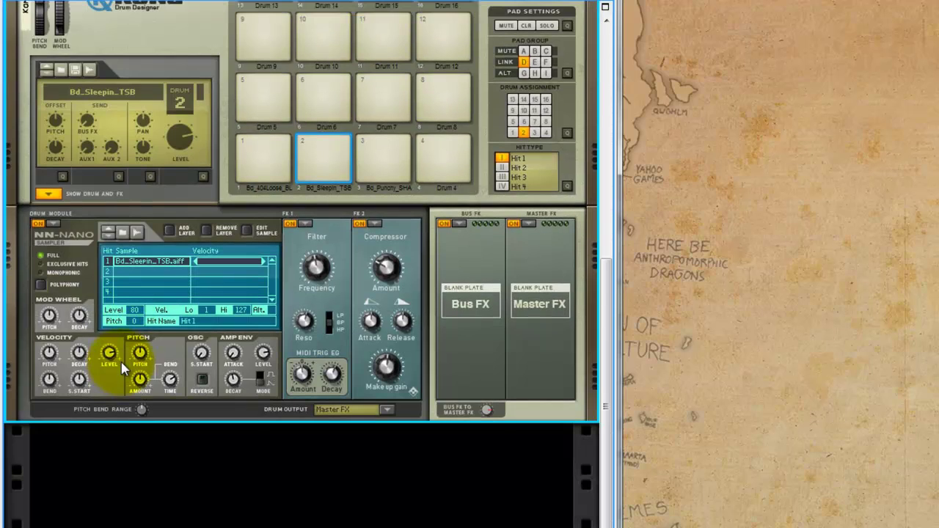
click(191, 489)
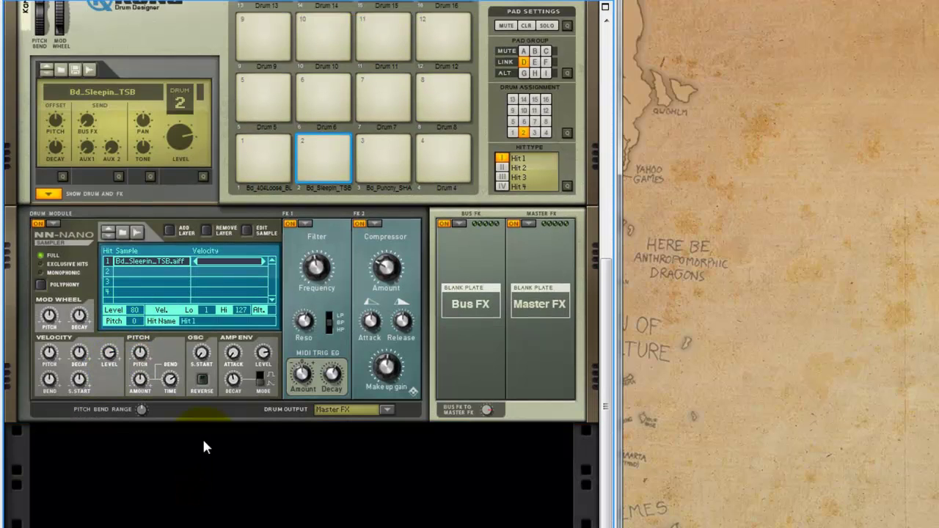
right_click(169, 445)
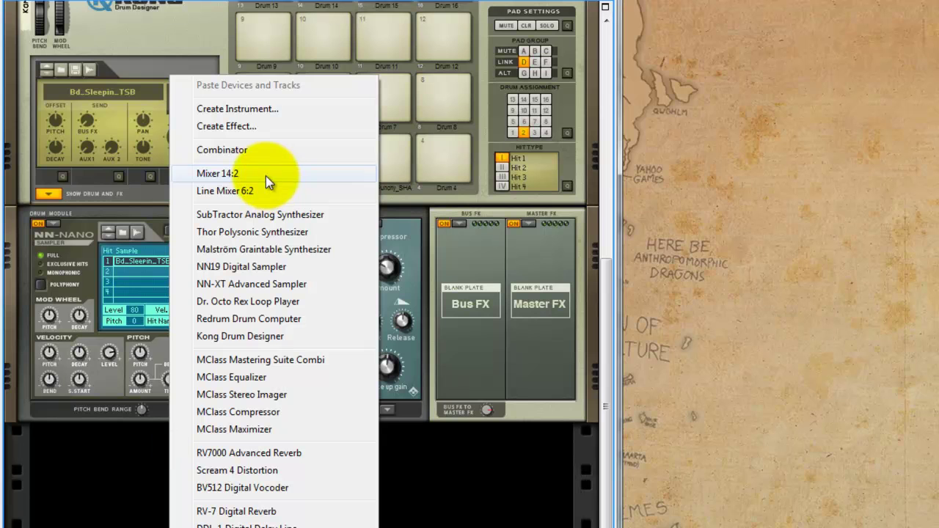
click(315, 409)
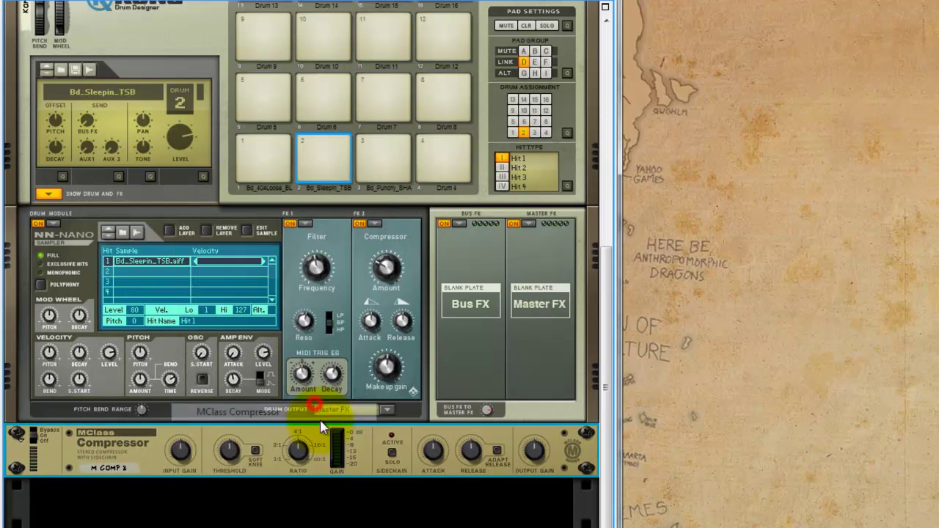
Step: Set the MClass Compressor's threshold to about -20 dB, adjust its ratio and input gain, and audition pad 2
click(313, 150)
click(313, 150)
click(237, 452)
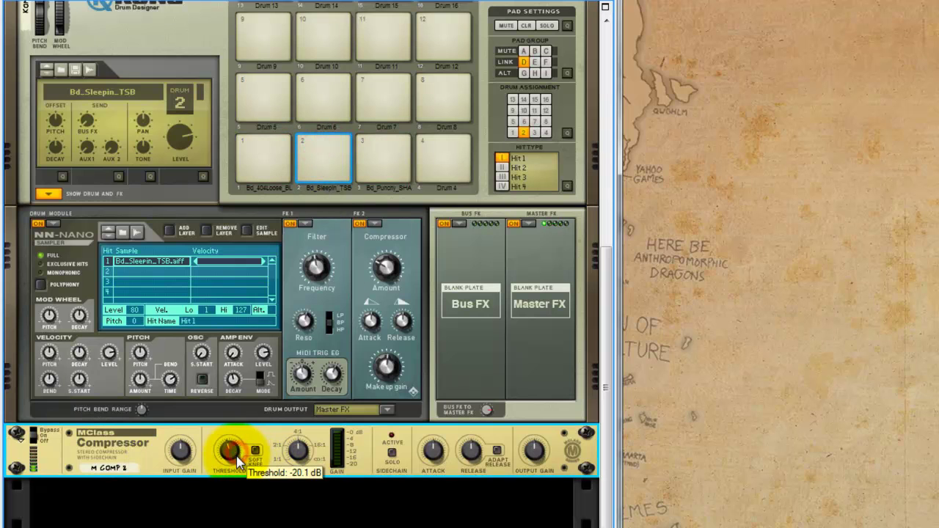
drag(298, 453, 272, 460)
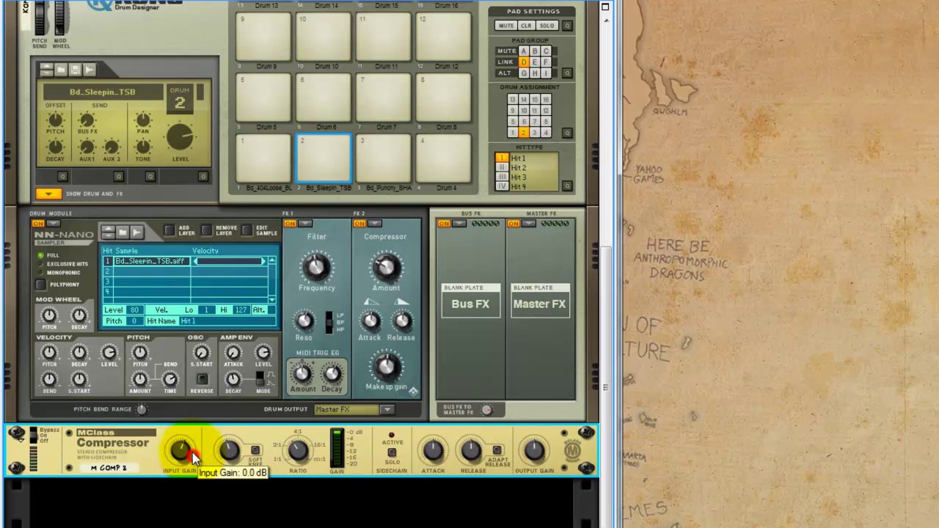
click(313, 139)
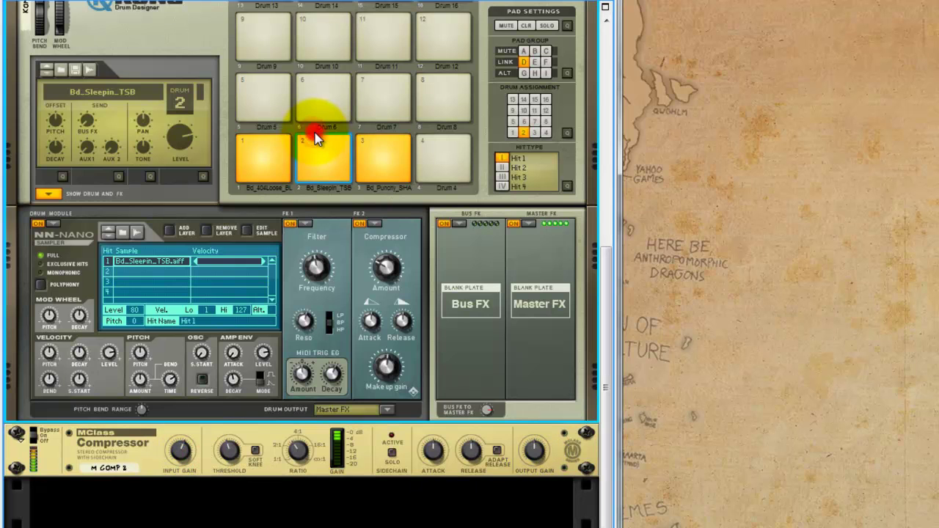
Step: Check the cabling on the back of the rack, return to the front and audition pad 2
scroll(378, 374, up, 3)
key(Tab)
key(Tab)
scroll(335, 269, down, 3)
scroll(319, 293, up, 3)
click(325, 333)
scroll(325, 332, down, 3)
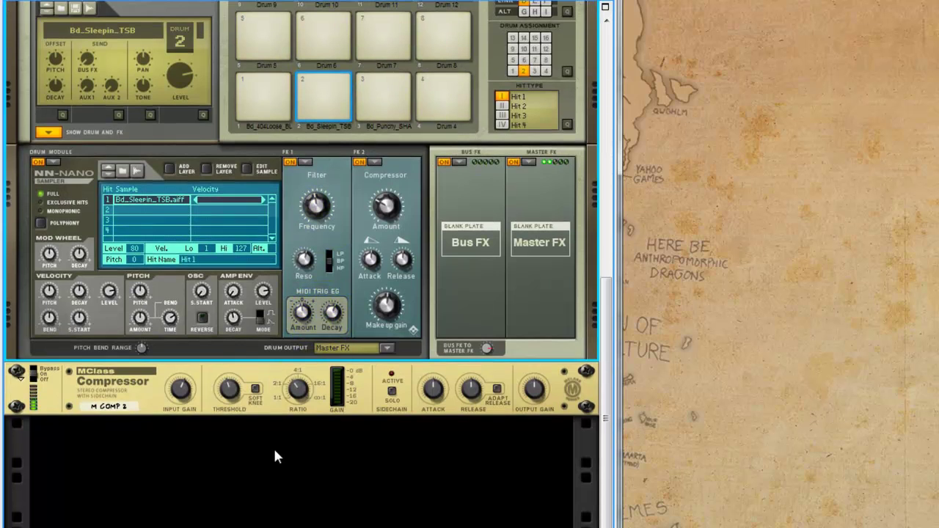
Step: Raise the attack and slightly lower the release of the MClass Compressor, and audition pad 2
click(275, 448)
drag(434, 384, 443, 334)
drag(473, 392, 473, 398)
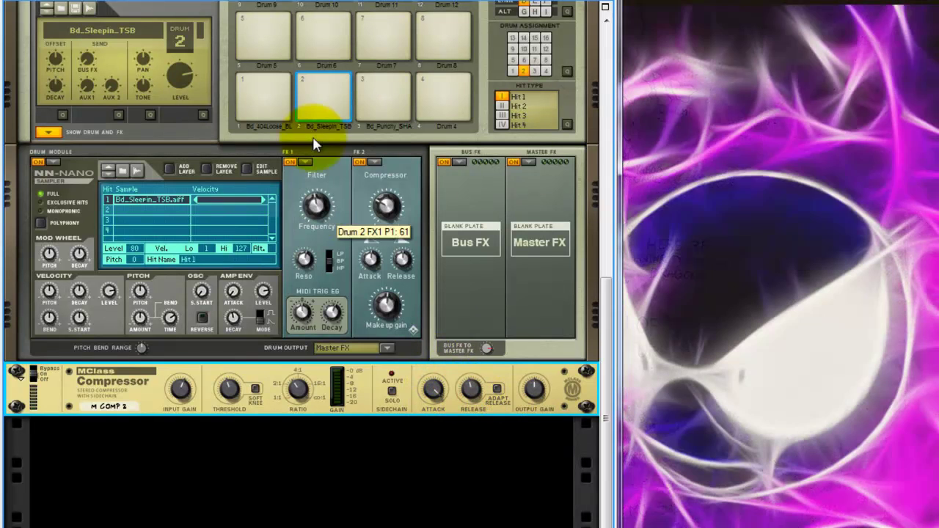
click(330, 80)
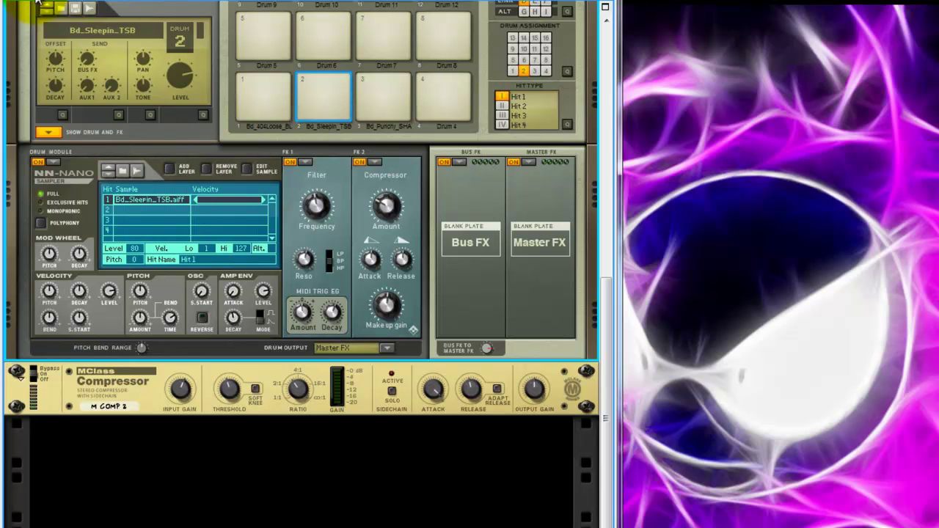
Step: Audition the linked bass drum from pad 2 with the Kong and the mixer in view
click(351, 438)
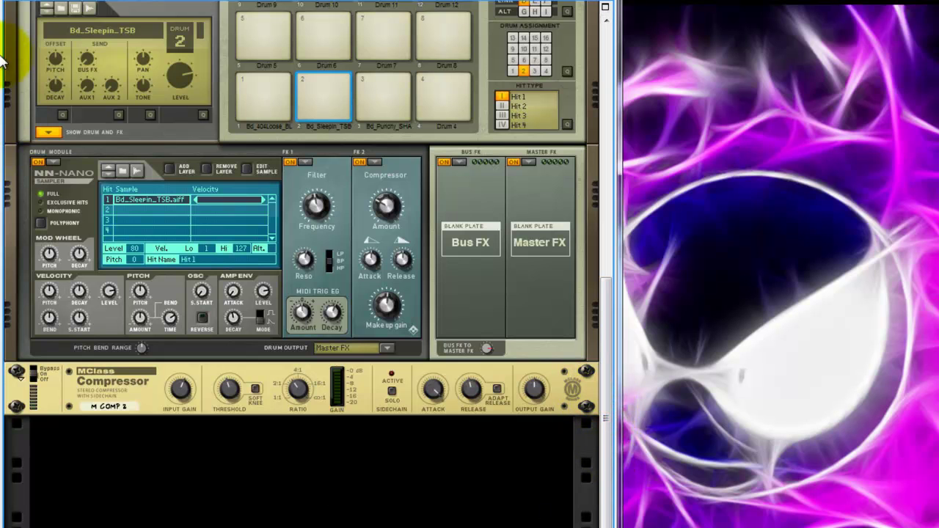
click(339, 86)
scroll(339, 86, up, 5)
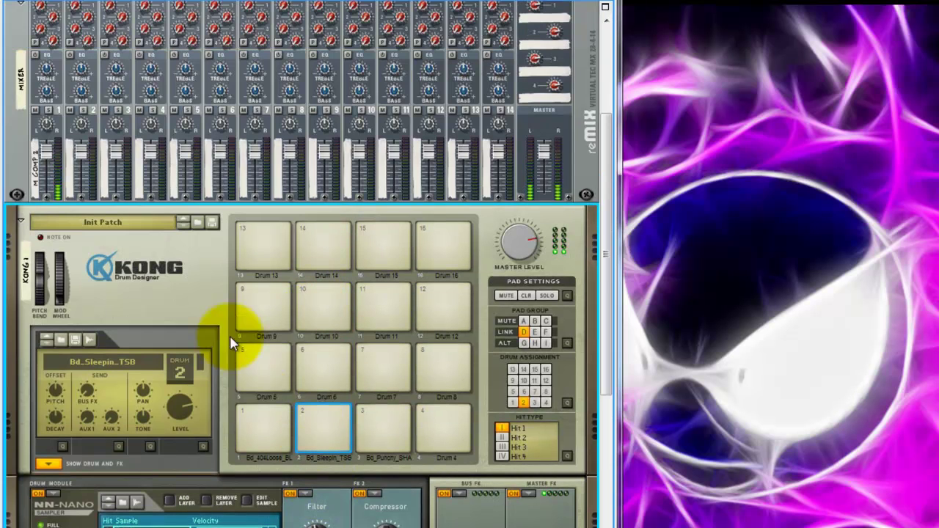
click(311, 407)
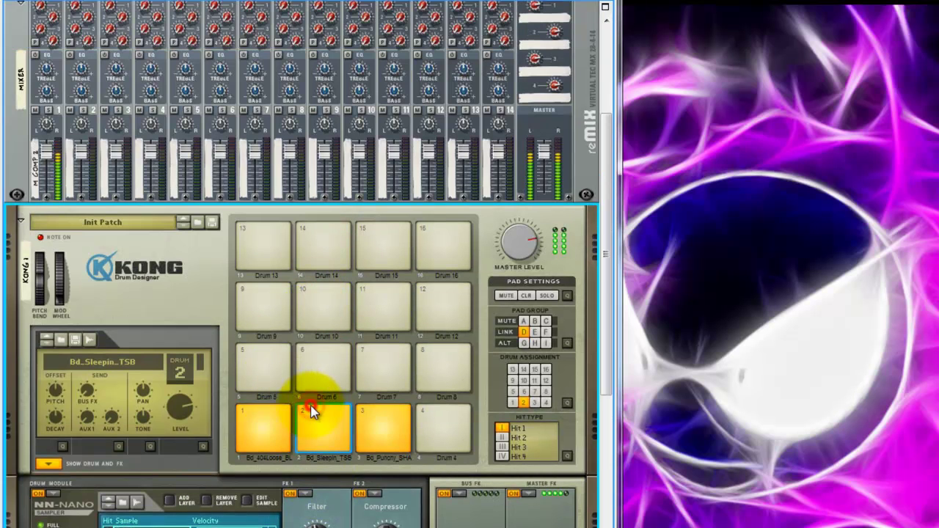
click(16, 3)
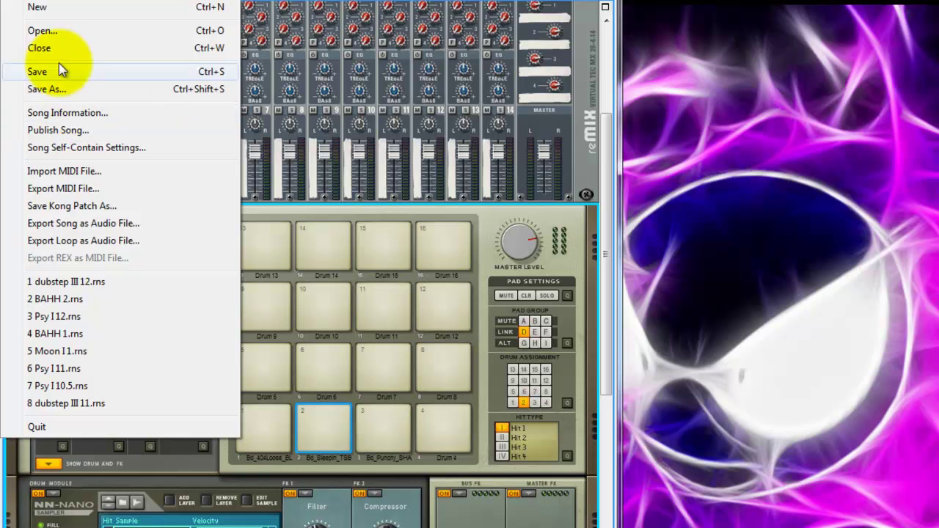
click(13, 1)
click(13, 1)
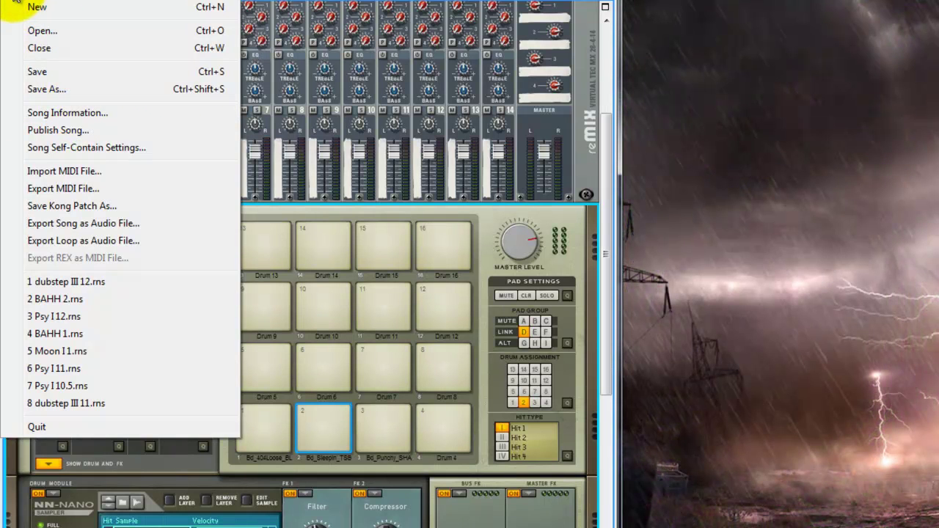
click(90, 240)
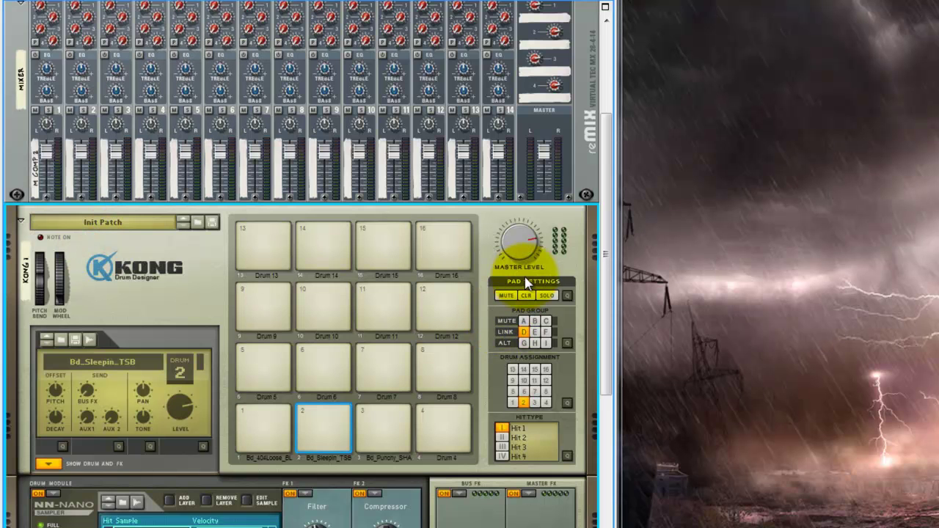
drag(525, 288, 463, 219)
click(757, 215)
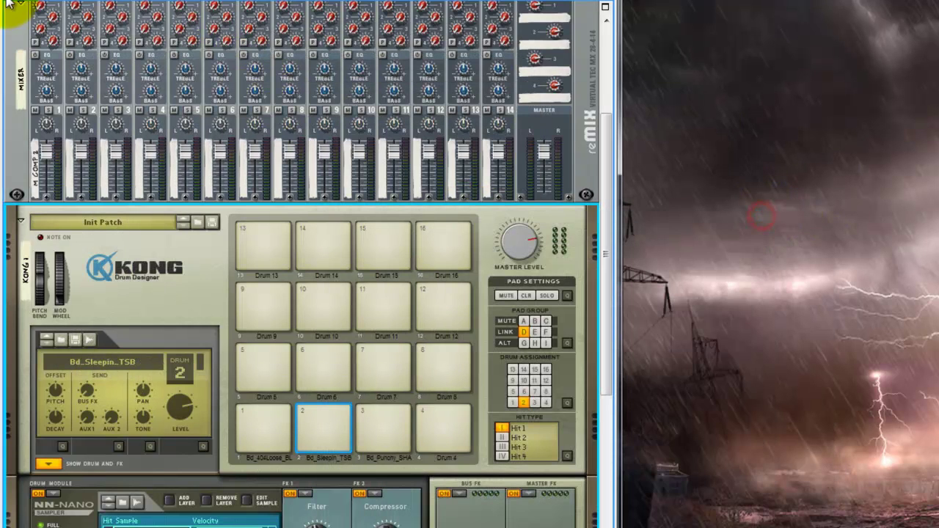
Step: Start exporting the loop as an audio file and go up to the Reason Fun folder
click(13, 2)
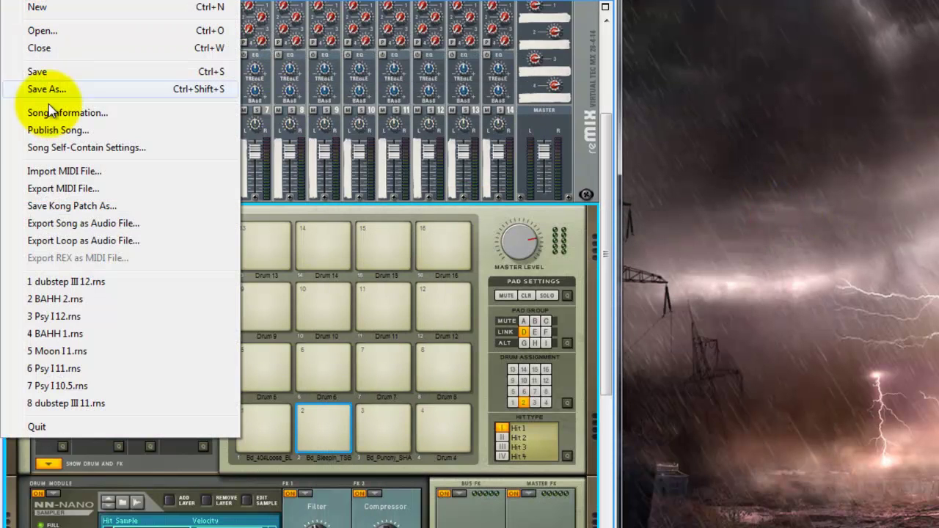
click(64, 245)
drag(475, 214, 346, 194)
click(520, 215)
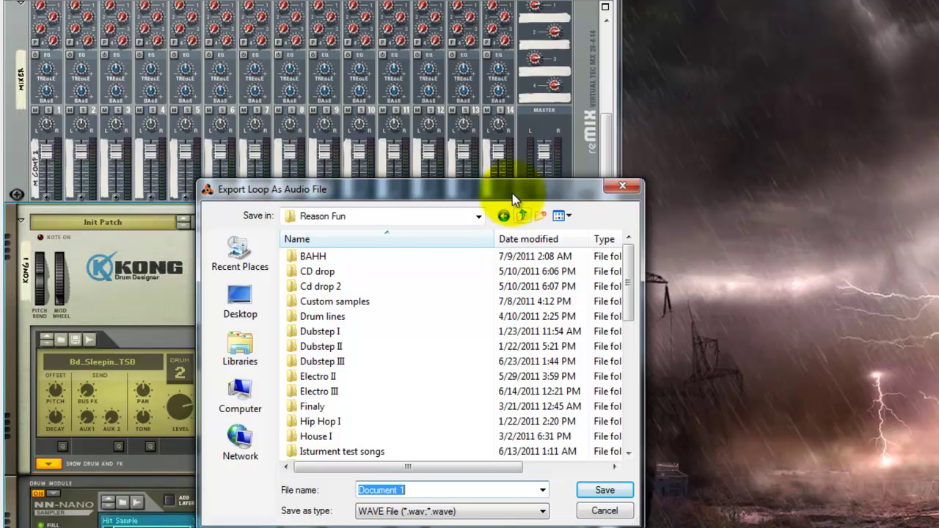